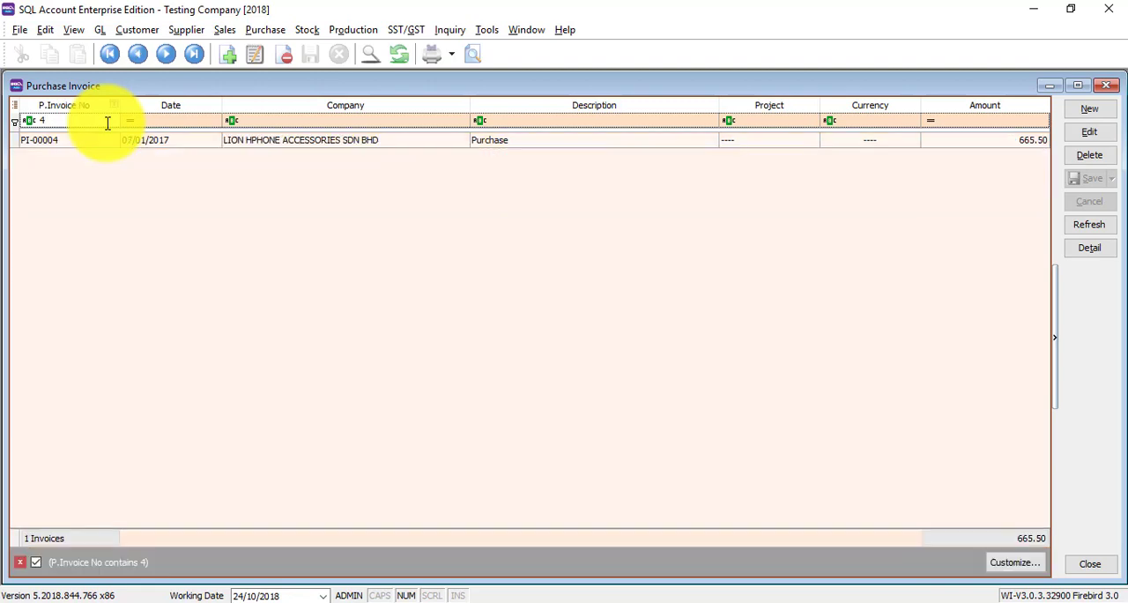
- Clear the P.Invoice No filter and add the Area column between Company and Description using the field chooser
key("BackSpace")
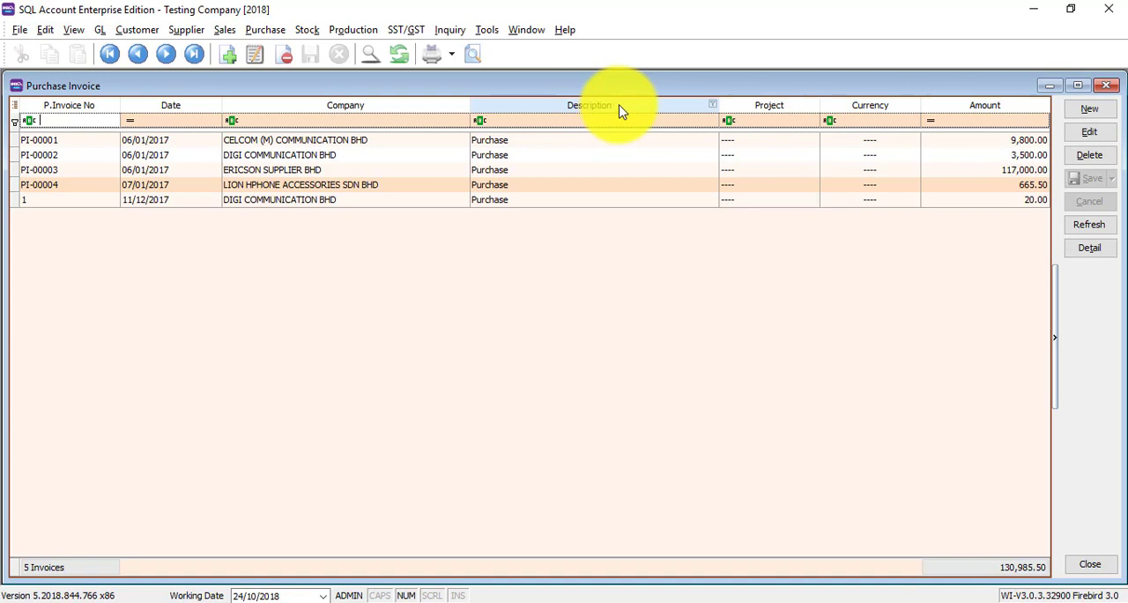
right_click(535, 105)
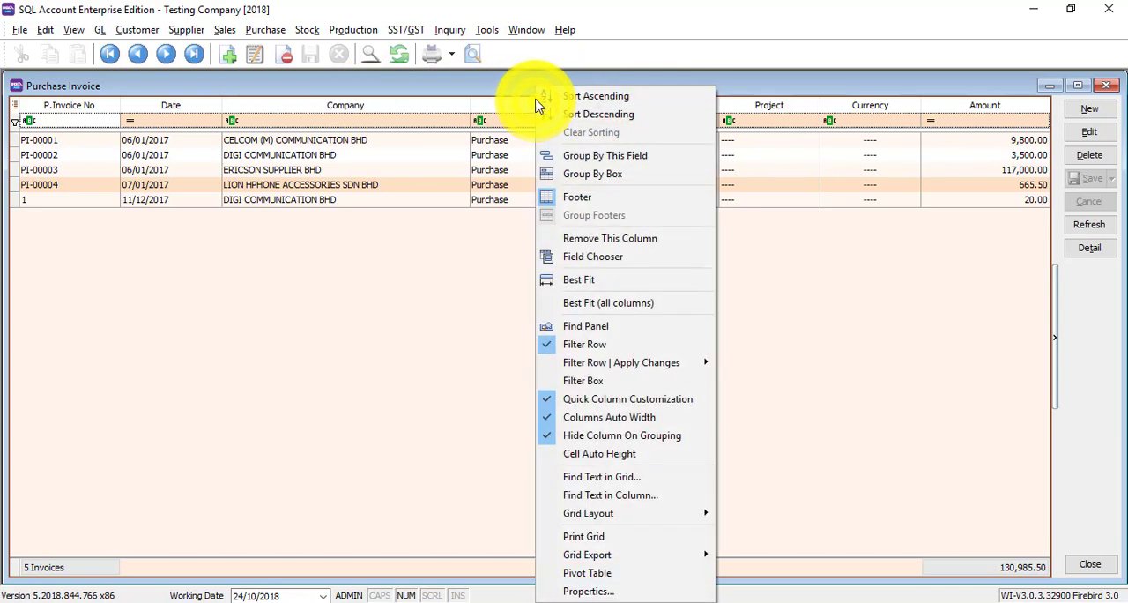
left_click(577, 256)
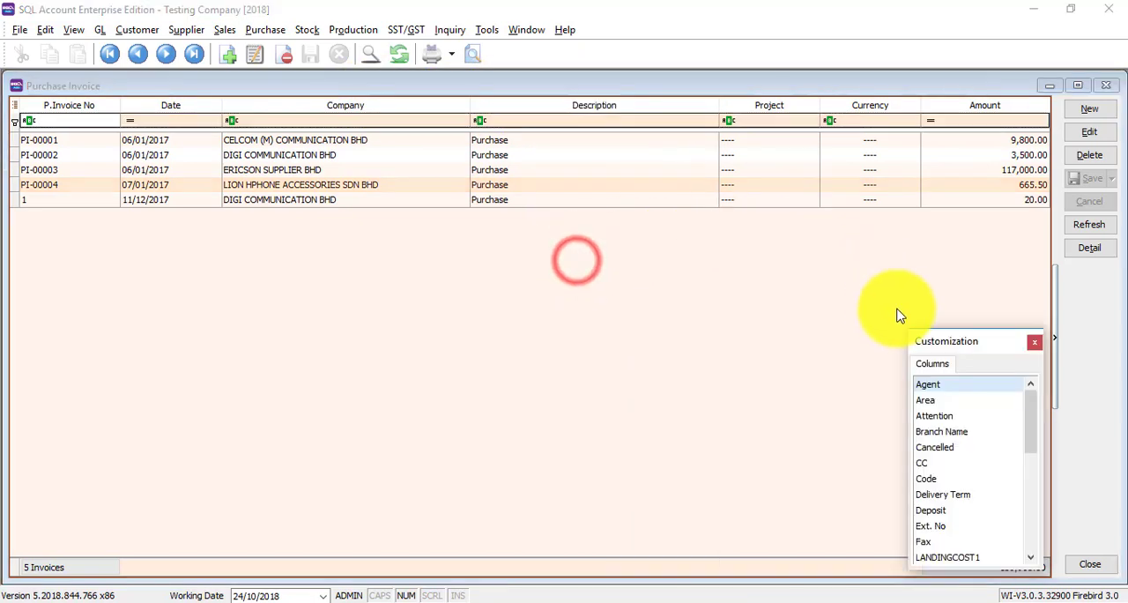
left_click(937, 406)
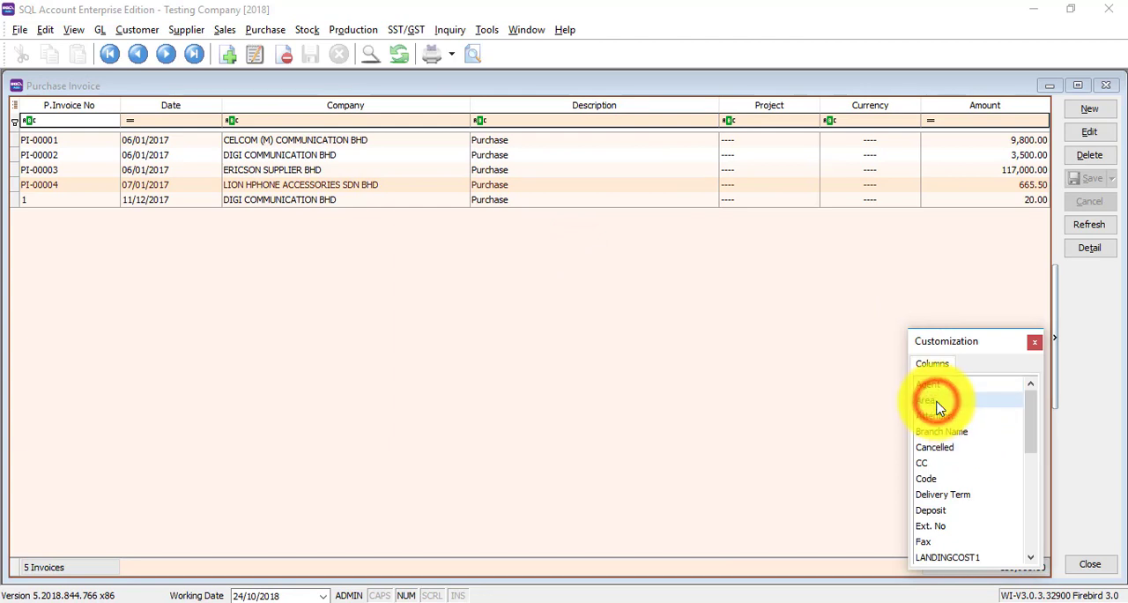
left_click_drag(936, 405, 493, 108)
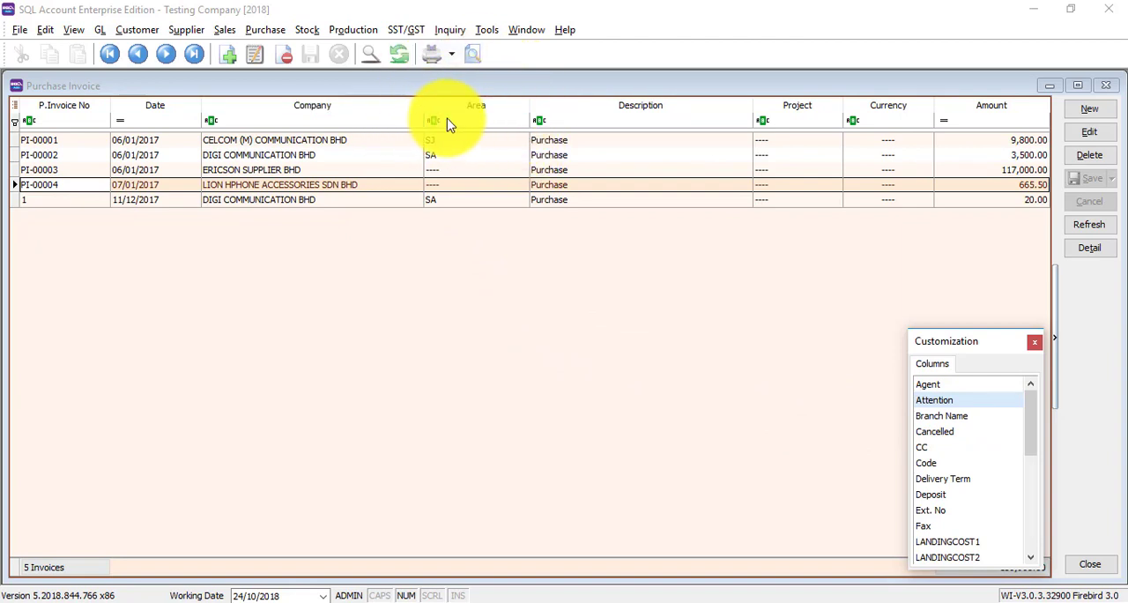
- Remove the Area and Description columns from the purchase invoice list
mouse_move(467, 105)
left_mouse_down()
mouse_move(555, 330)
mouse_move(969, 445)
left_mouse_up()
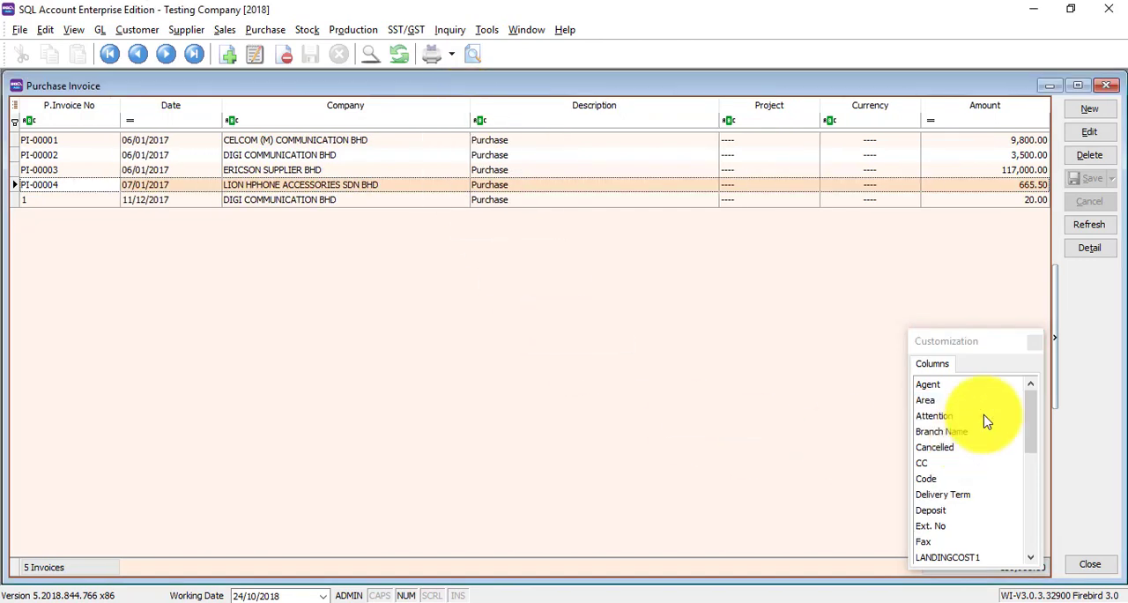
left_click(1032, 343)
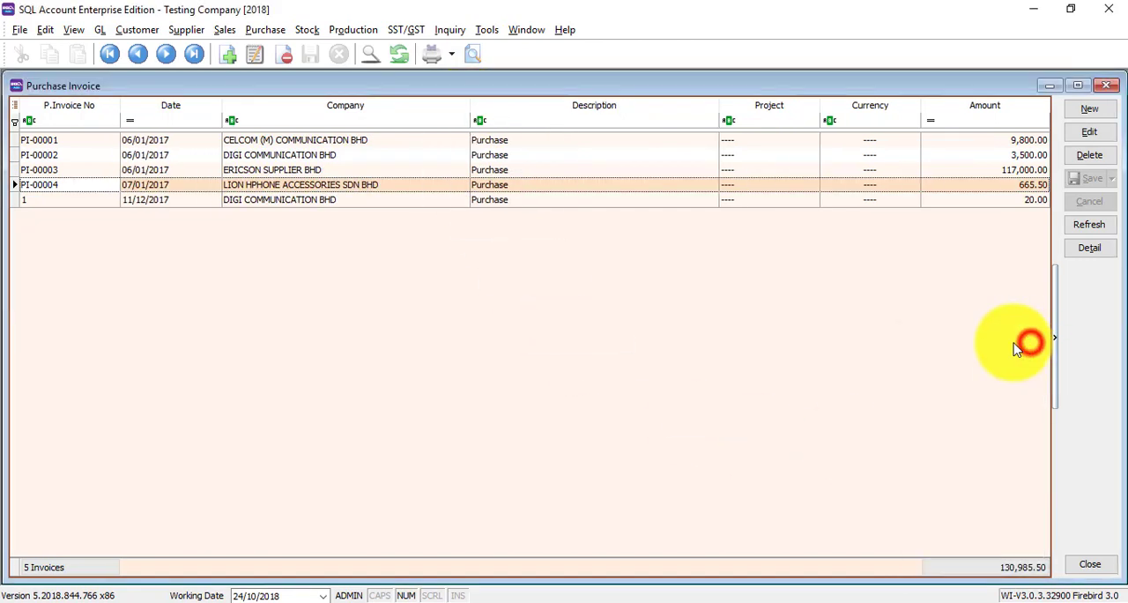
right_click(612, 111)
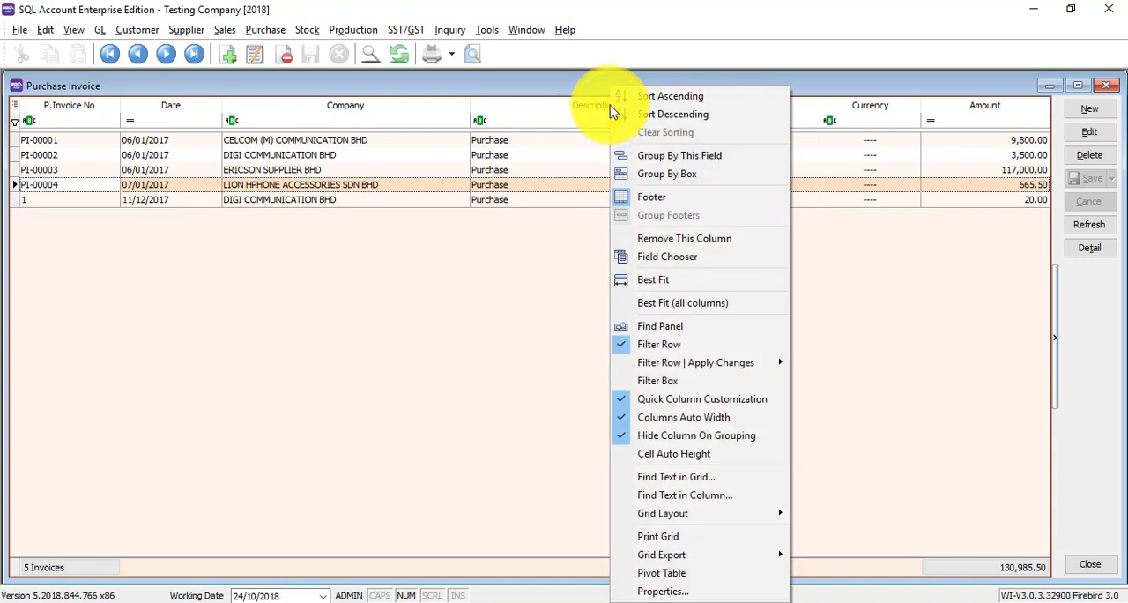
left_click(672, 239)
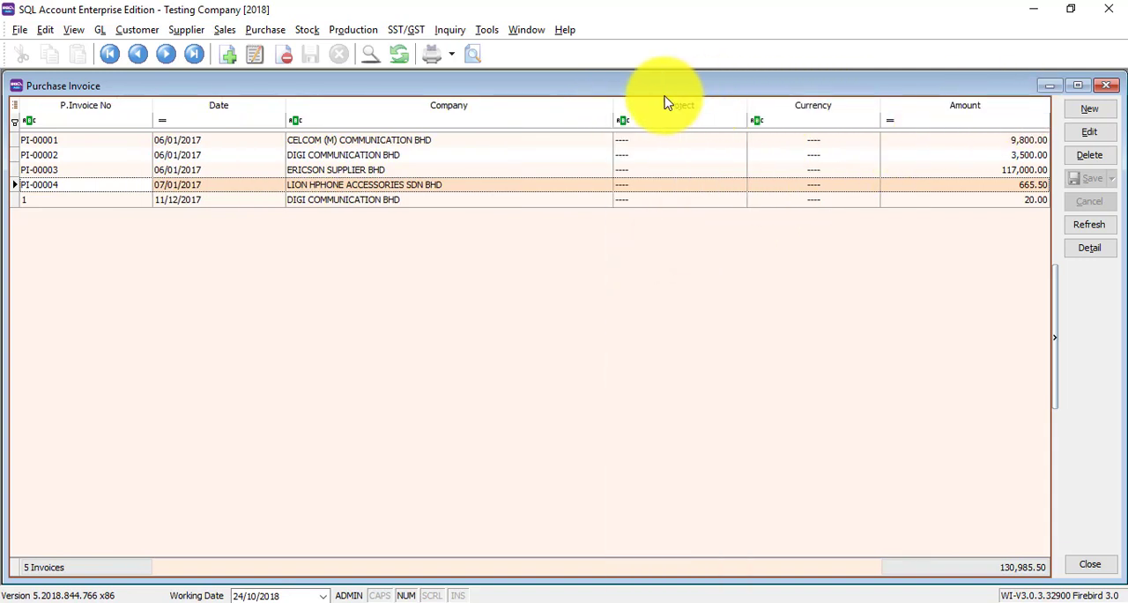
- Show the Agent column in the purchase invoice list through the quick column customization
left_click(15, 108)
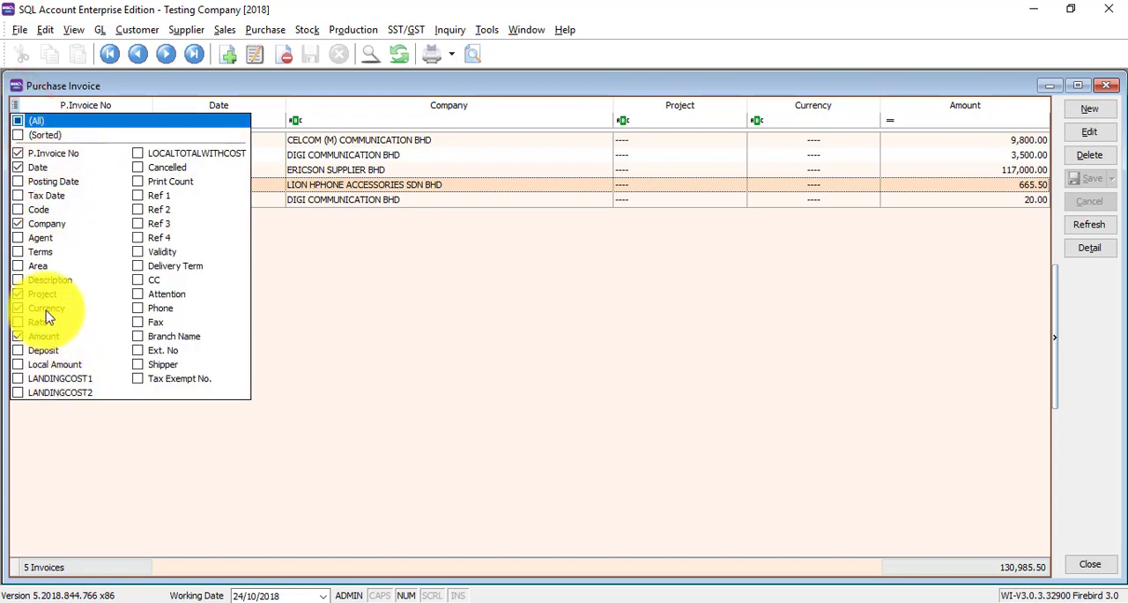
left_click(19, 239)
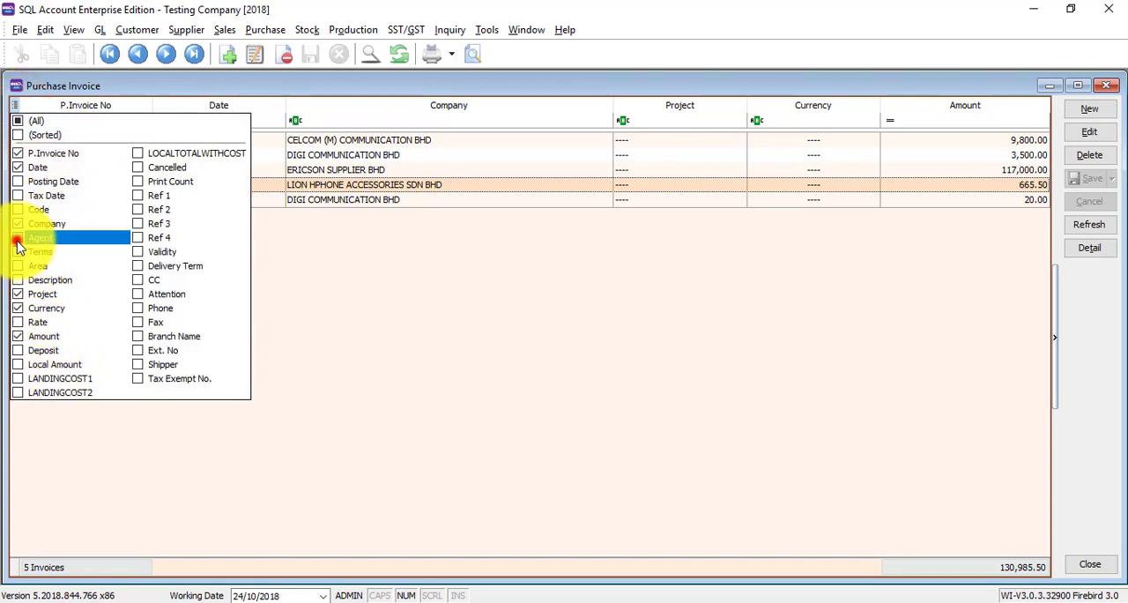
left_click(535, 328)
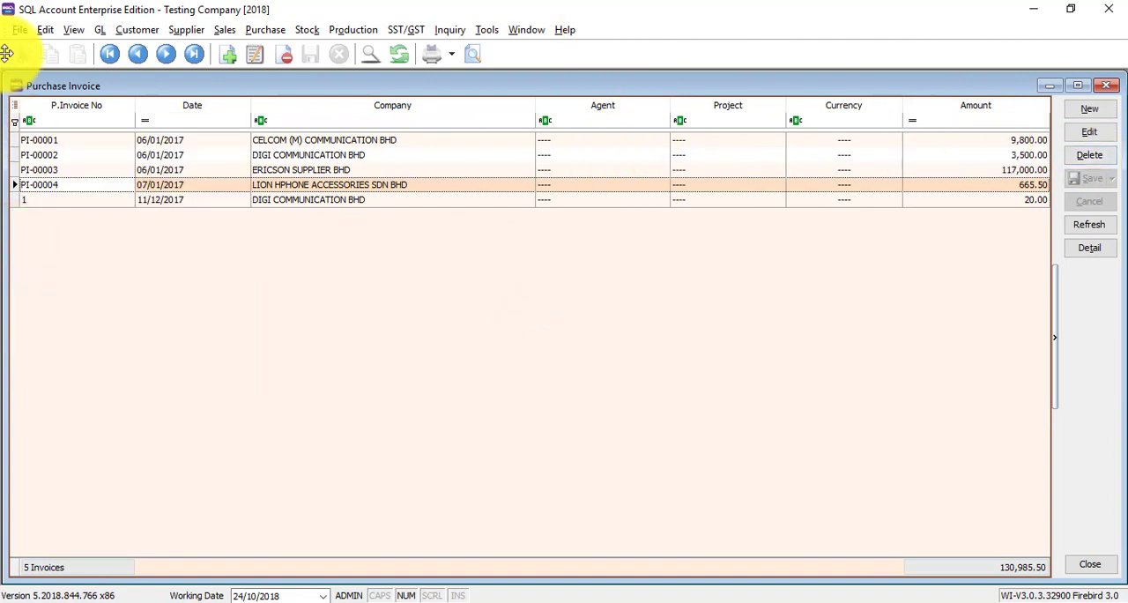
- Filter the purchase invoice list to amounts greater than 3000
left_click(912, 123)
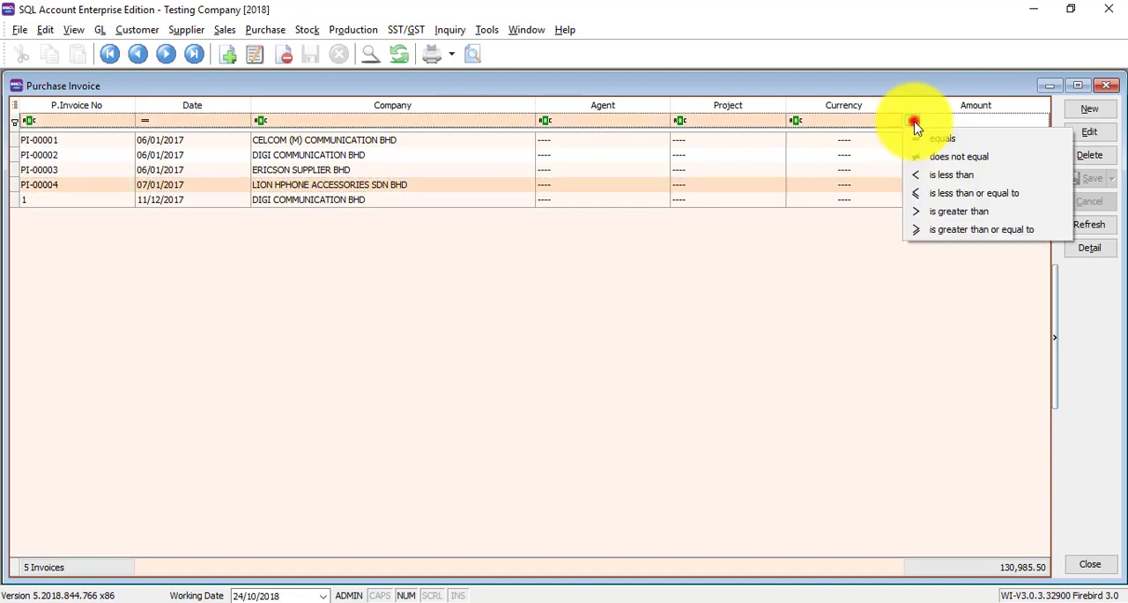
left_click(934, 214)
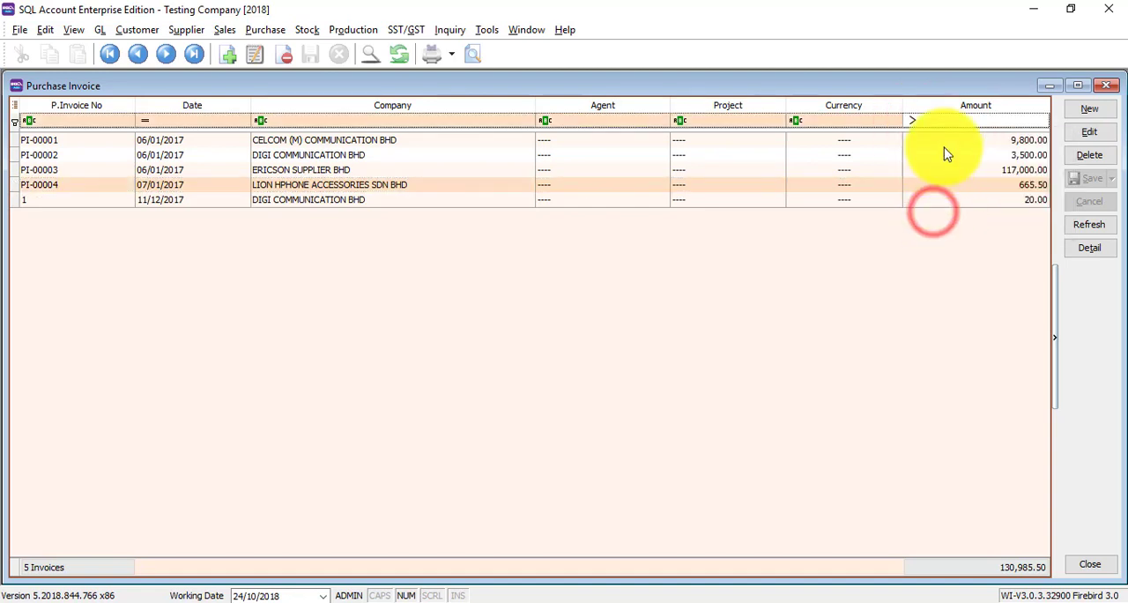
left_click(948, 123)
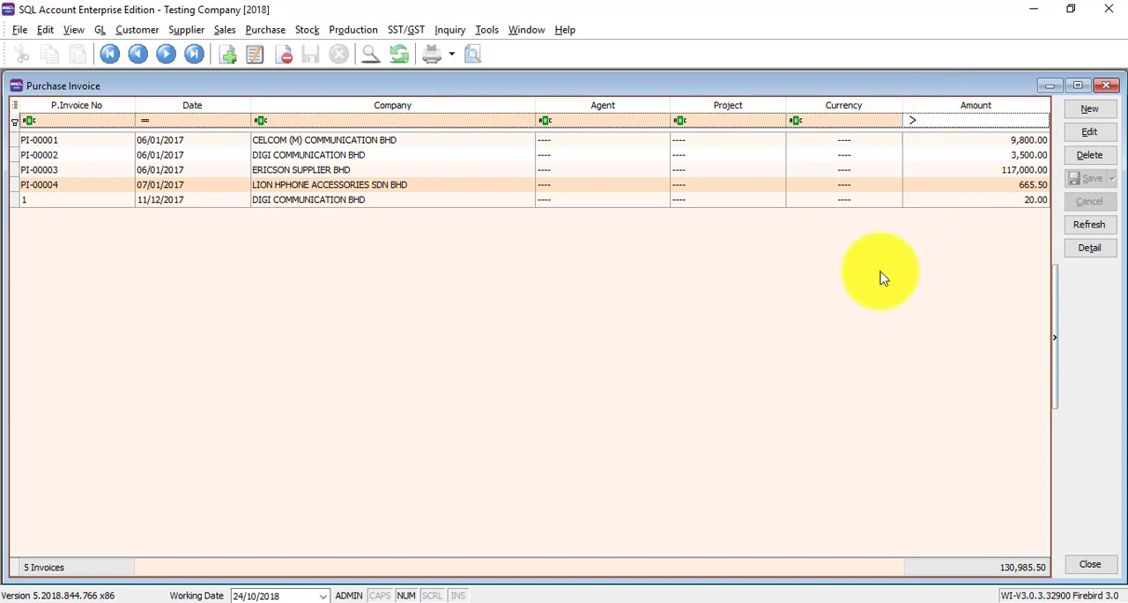
key("Return")
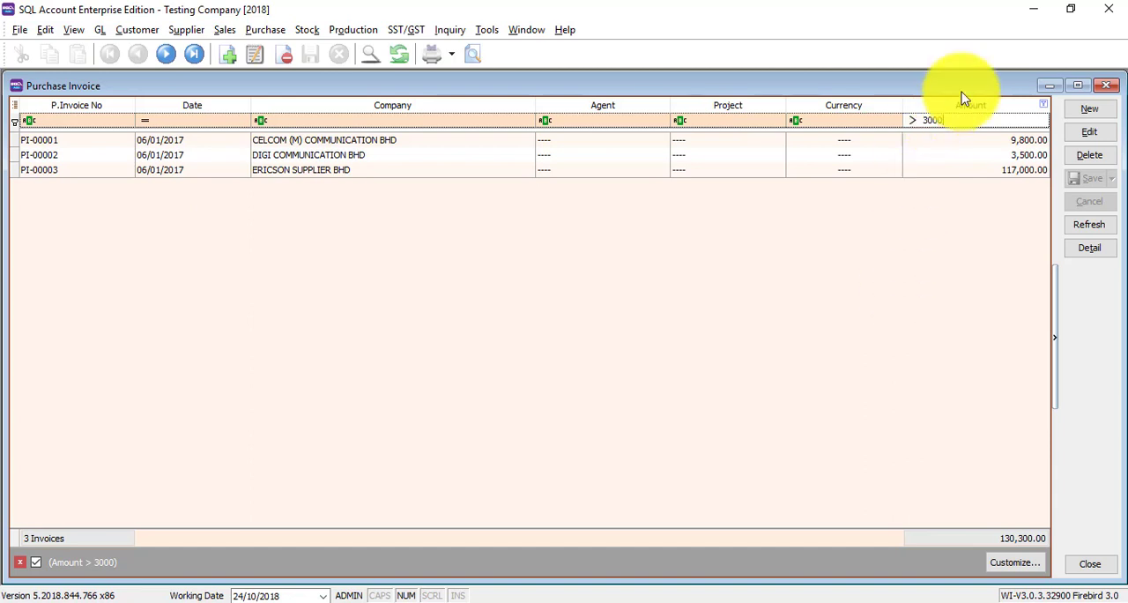
- Start a new purchase invoice and view the list of available suppliers
left_click(1089, 109)
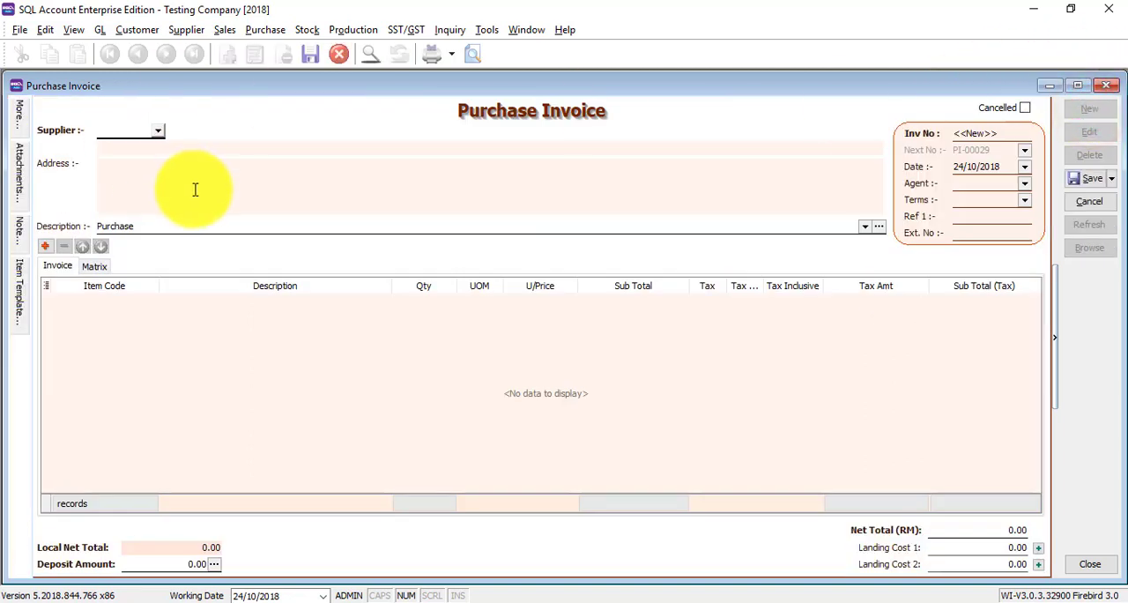
left_click(156, 134)
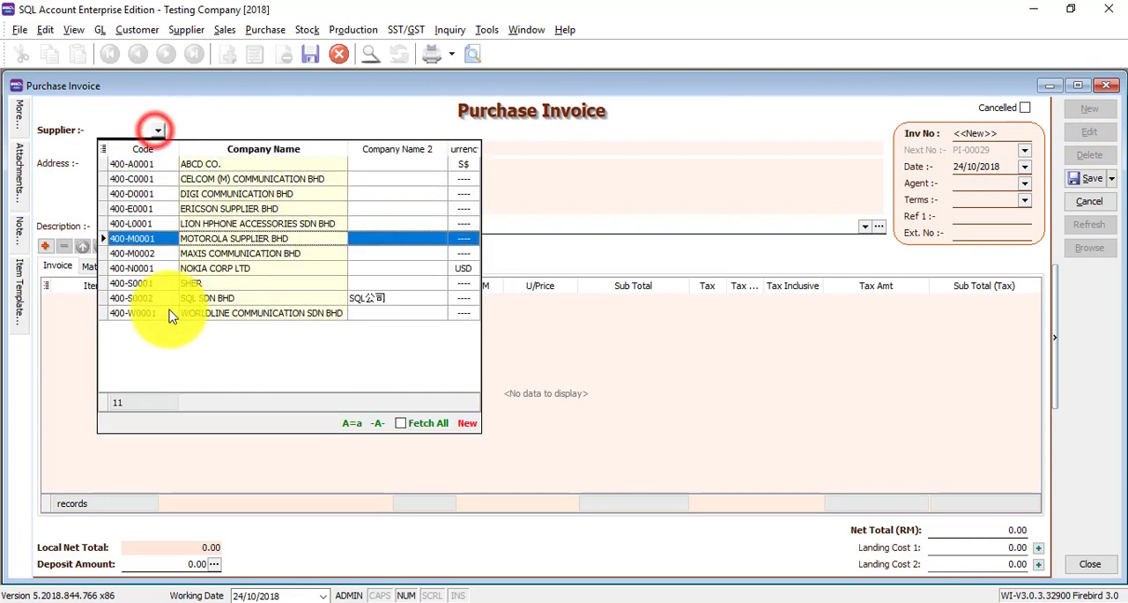
left_click(204, 126)
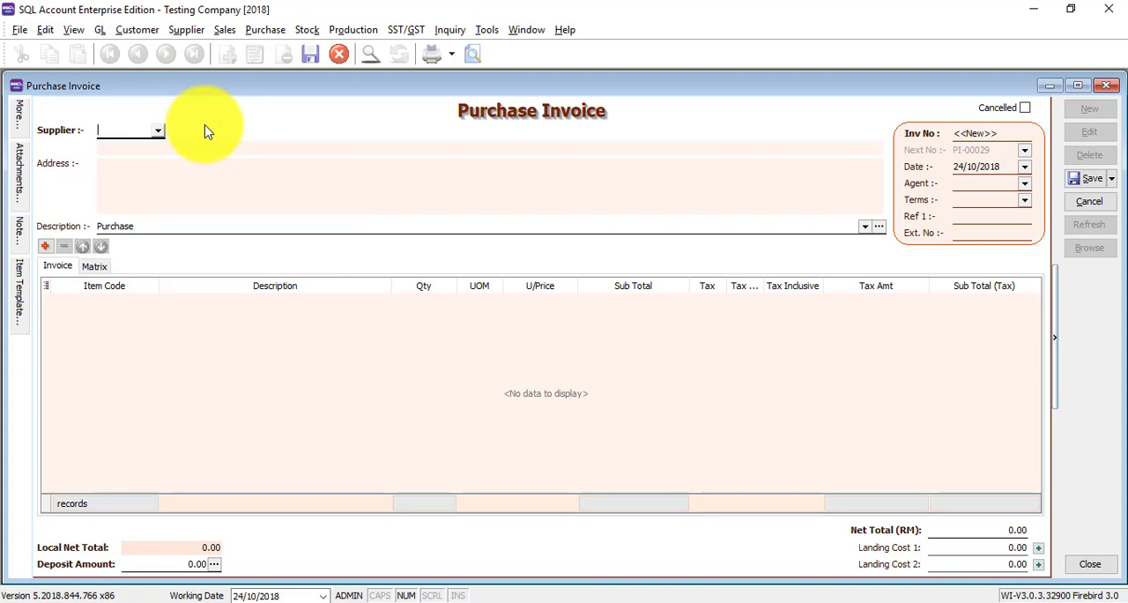
- Set the supplier to MAXIS COMMUNICATION BHD by searching the supplier list's Company Name column for "maxi"
left_click(159, 134)
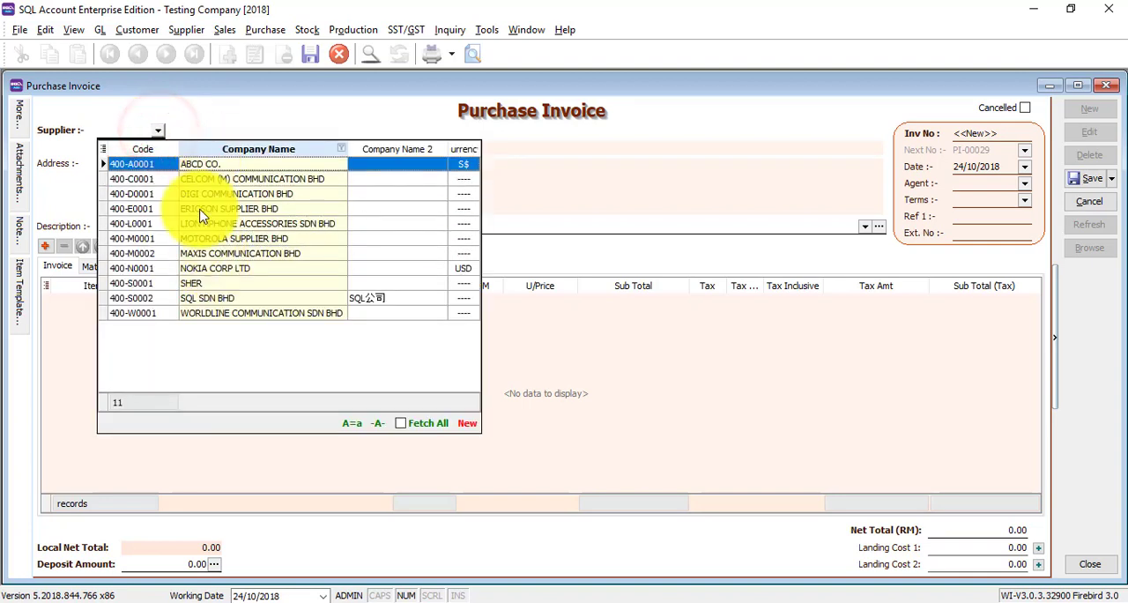
type("s")
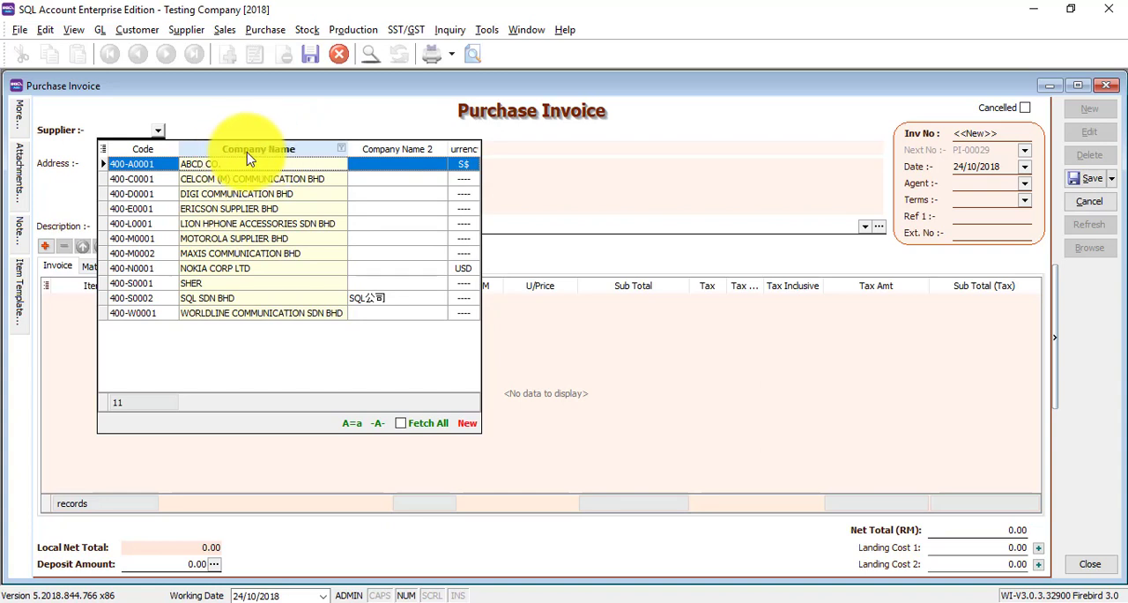
key("Right")
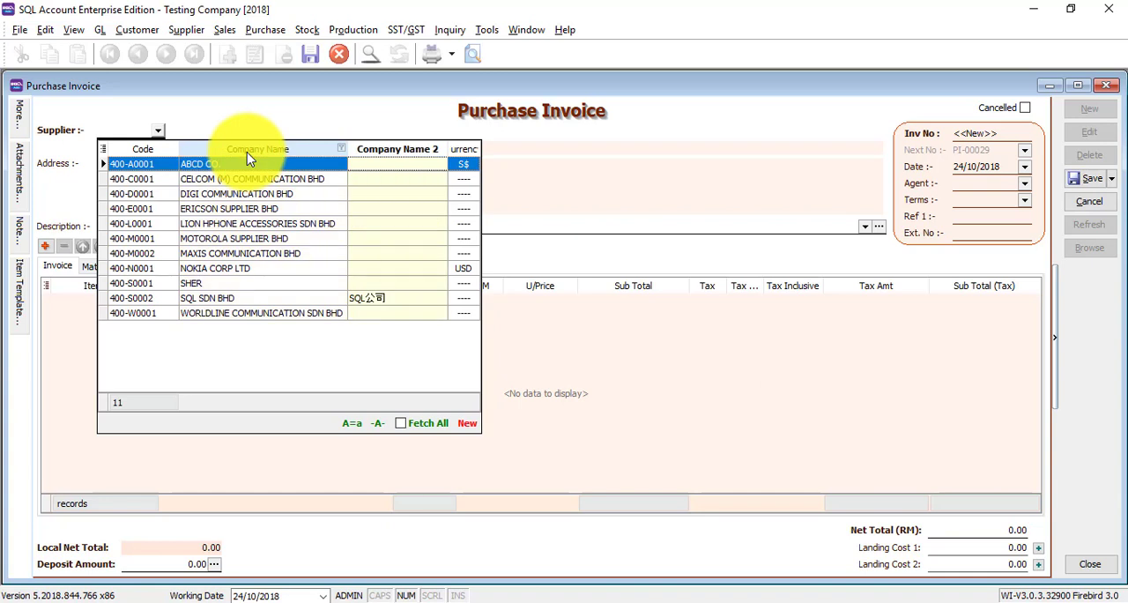
left_click(281, 182)
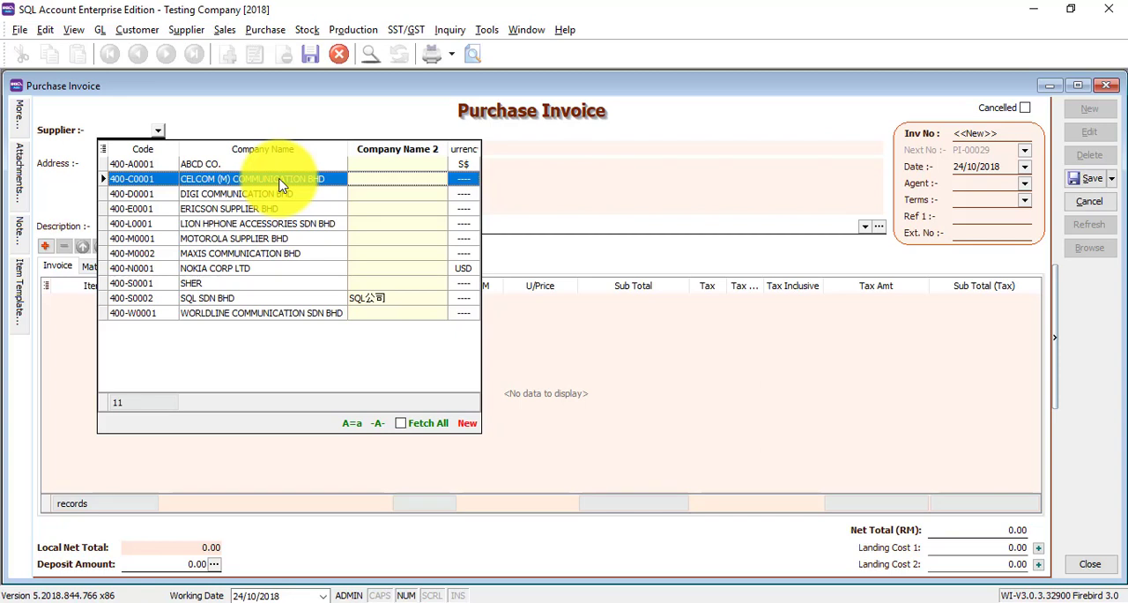
key("Right")
key("Up")
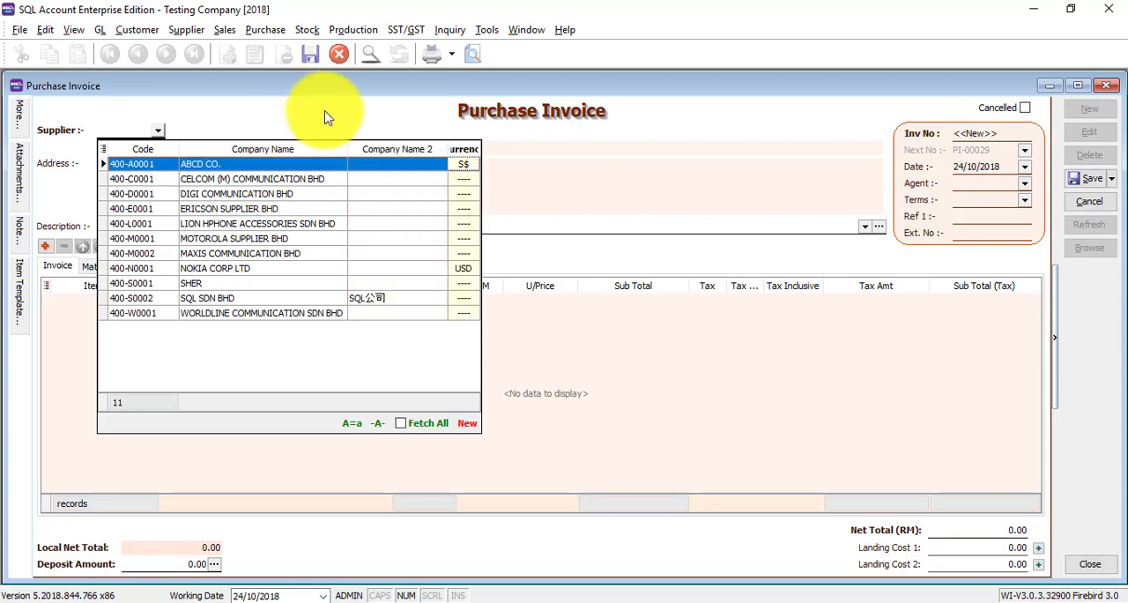
key("Right")
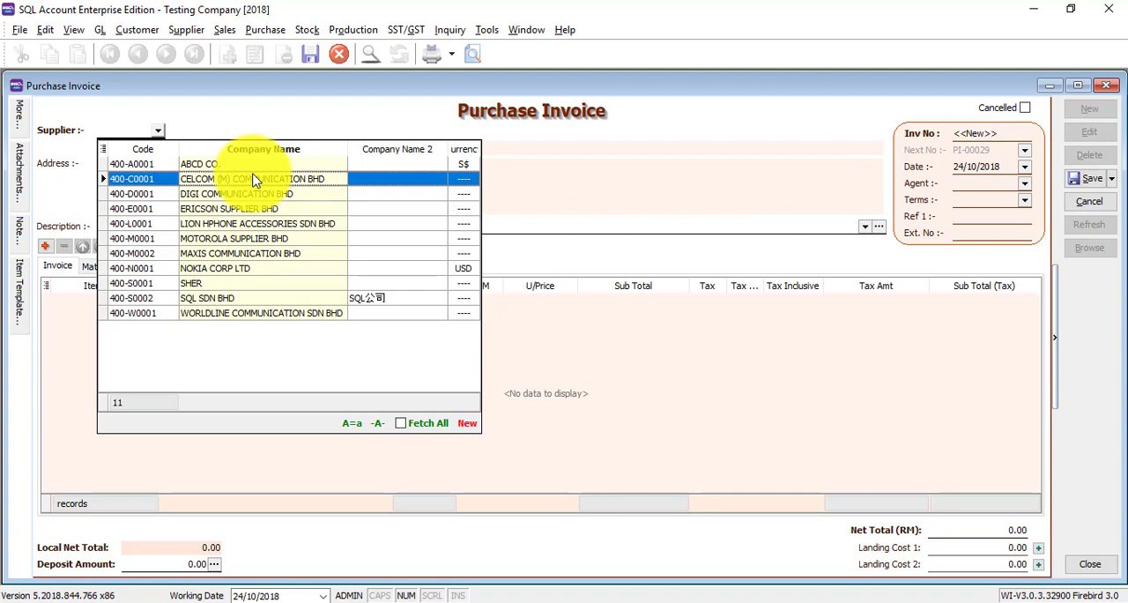
type("maxi")
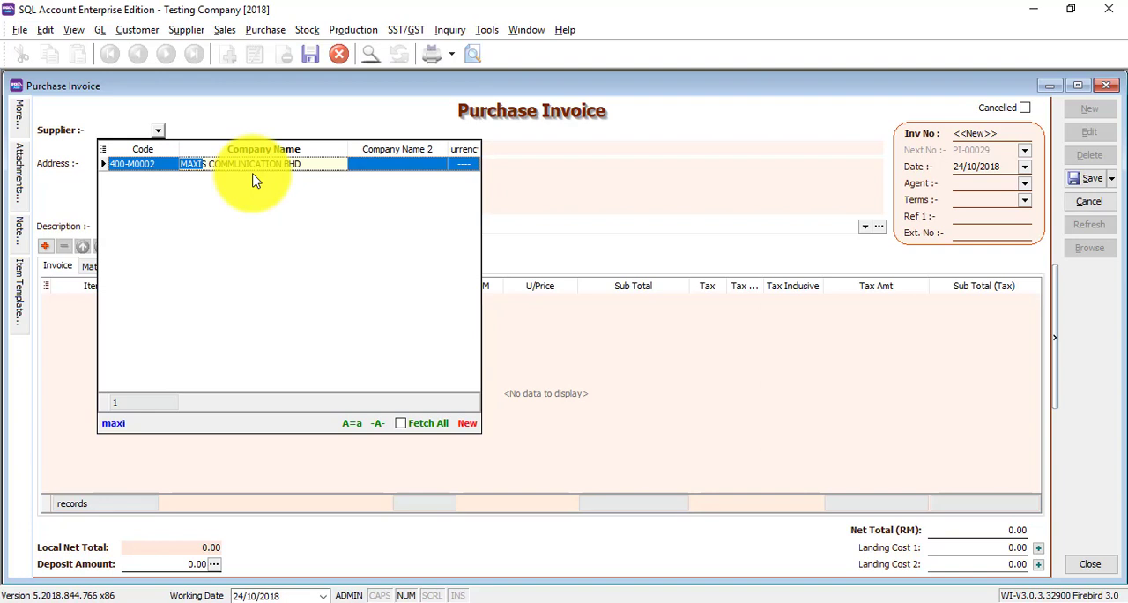
key("Return")
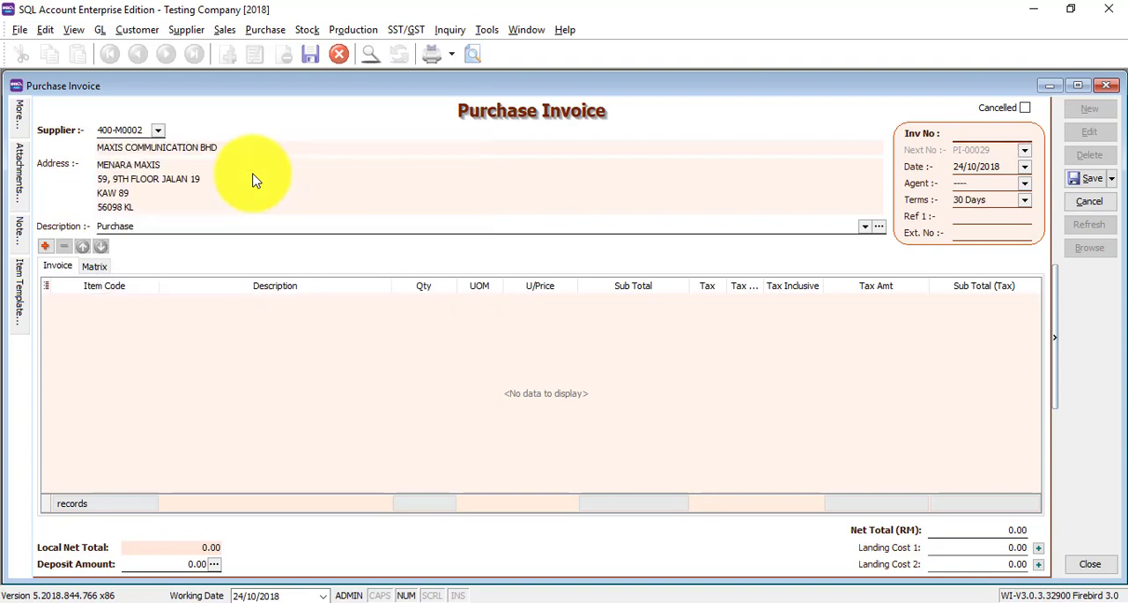
- Search the item descriptions for "maxi" and enter M-PRE-120, MAXIS PREPAID-RM120, on the first invoice line
left_click(113, 299)
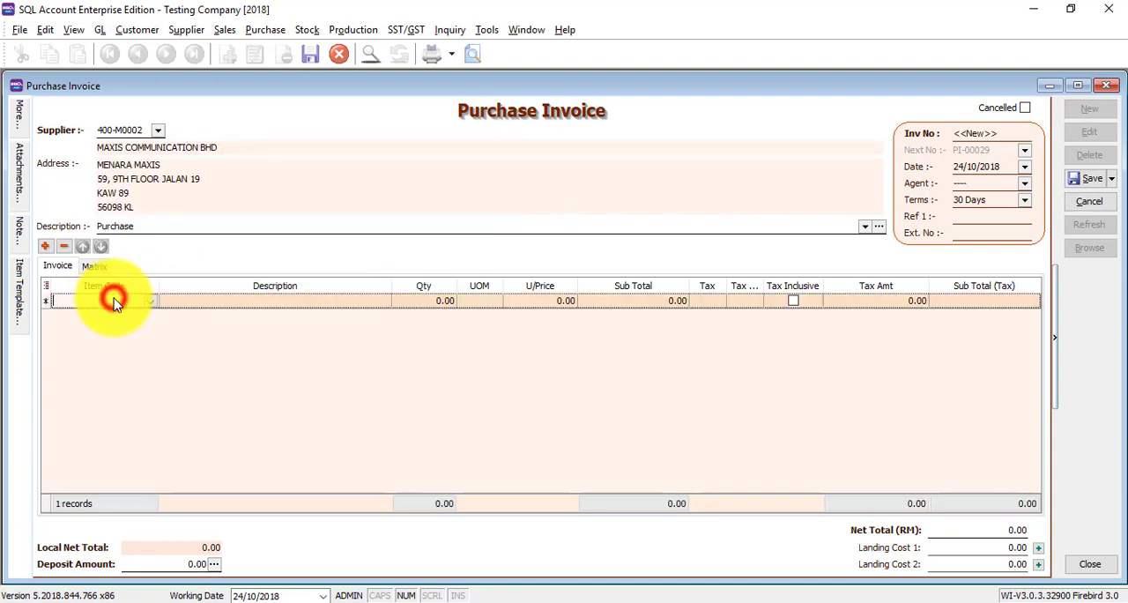
type("ma")
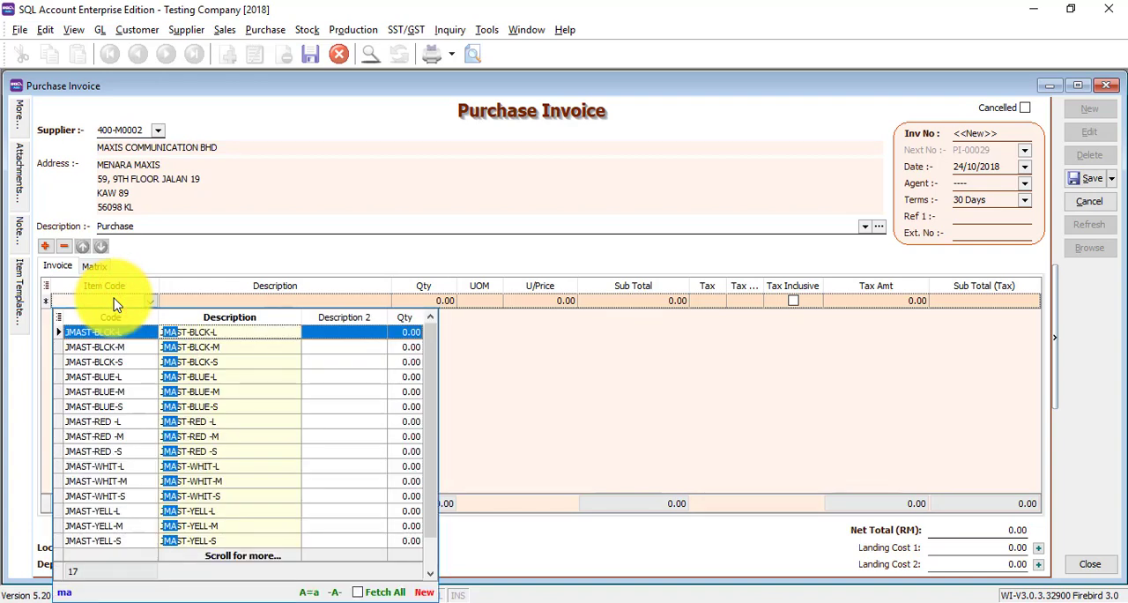
type("xi")
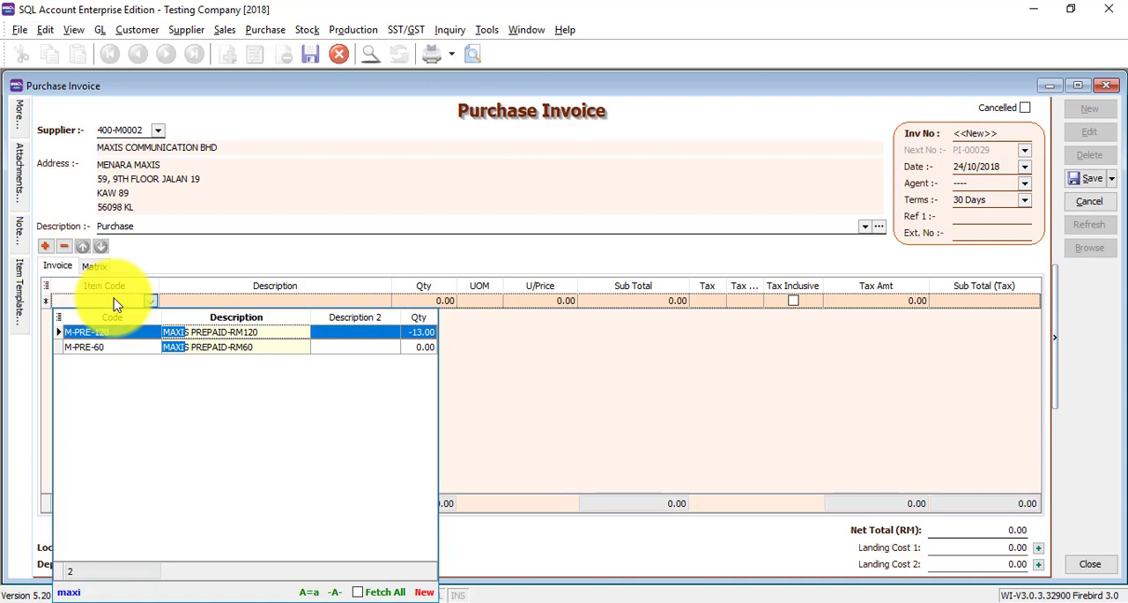
key("Return")
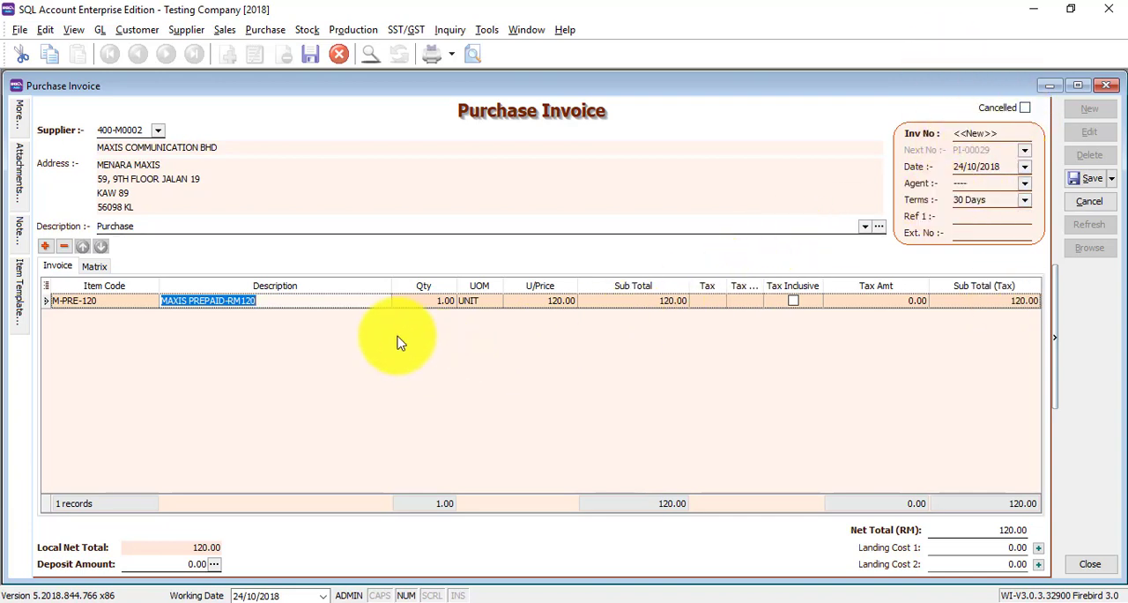
- Set the quantity of the MAXIS PREPAID-RM120 line to 2
left_click(423, 301)
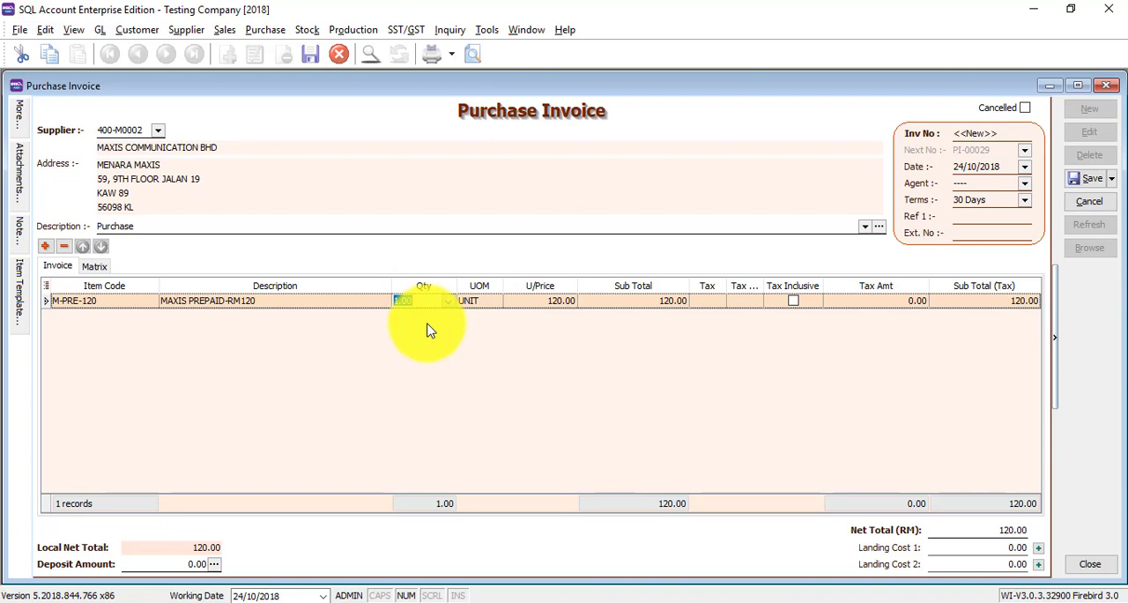
type("2")
left_click(486, 382)
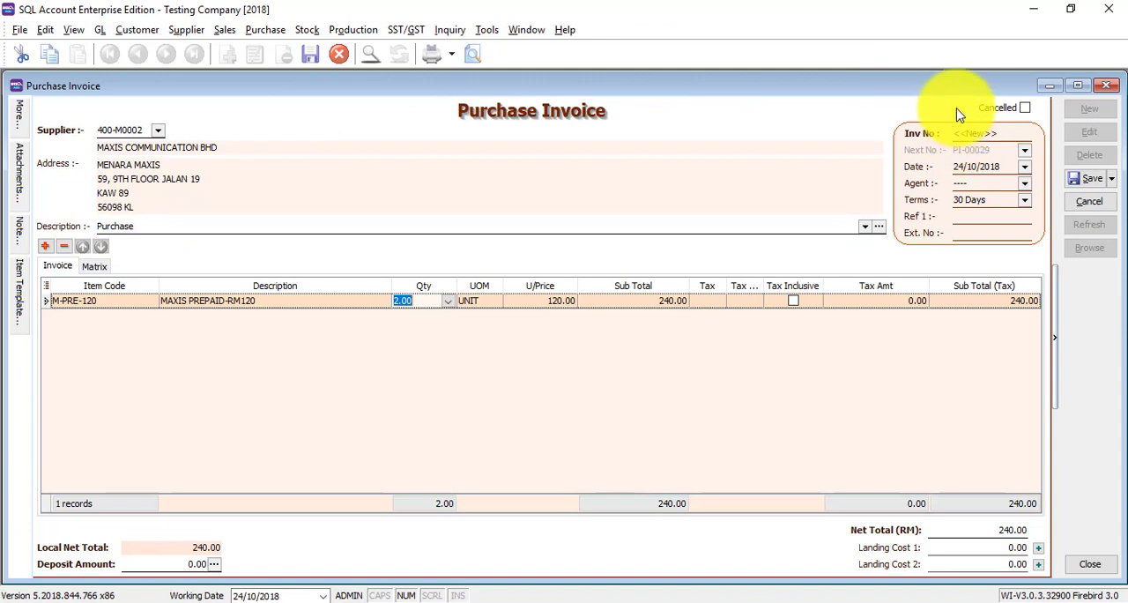
left_click(345, 373)
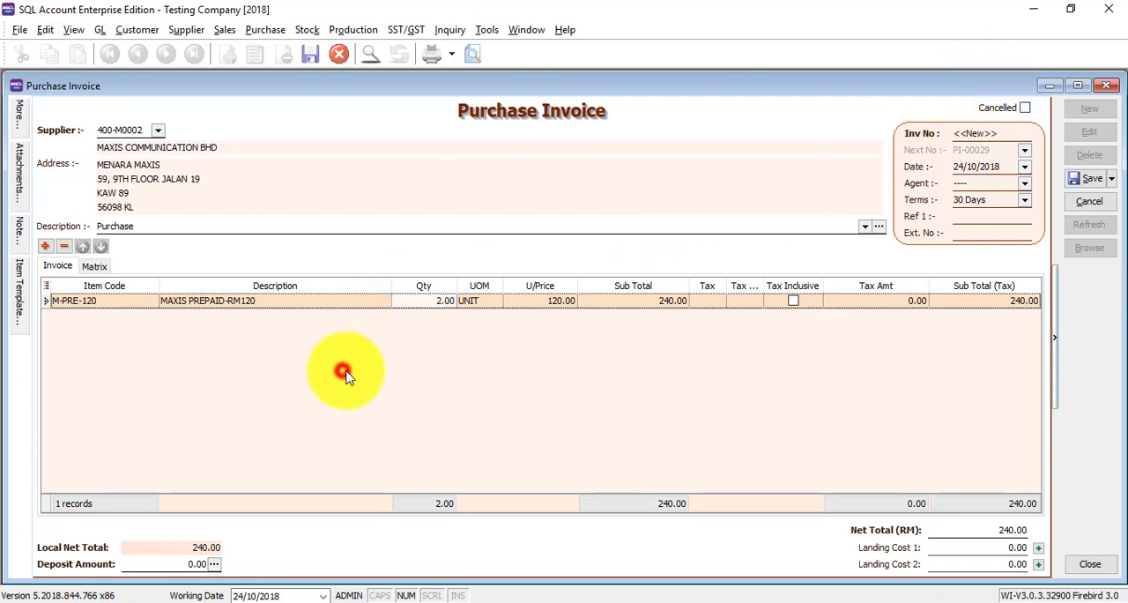
- Add a second invoice line with item D-PRE-100, DIGI PREPAID-RM100
left_click(45, 247)
left_click(152, 321)
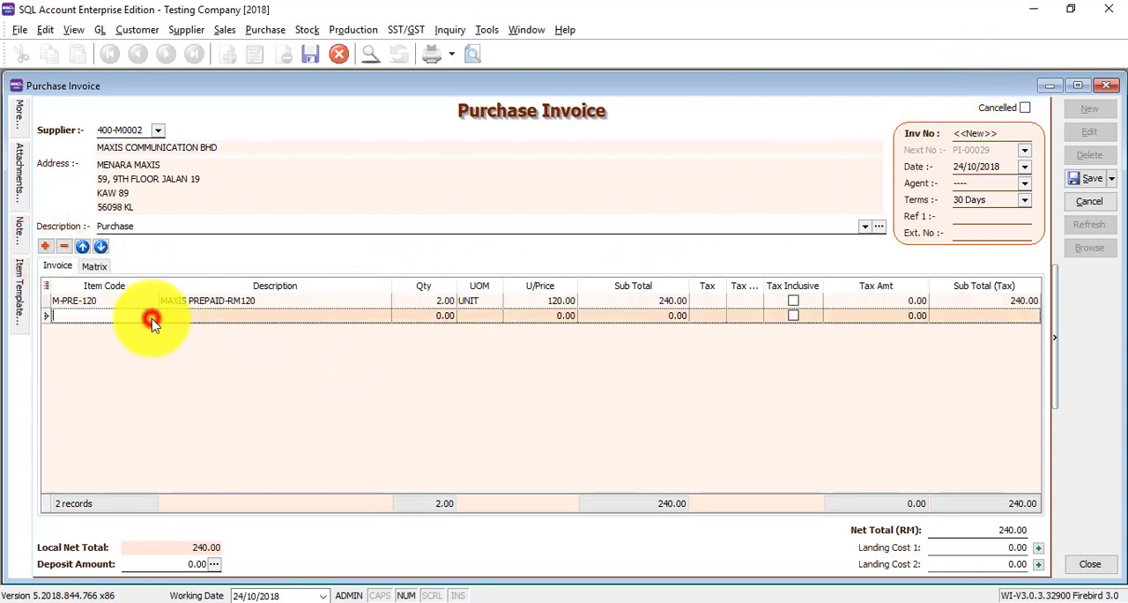
left_click(176, 220)
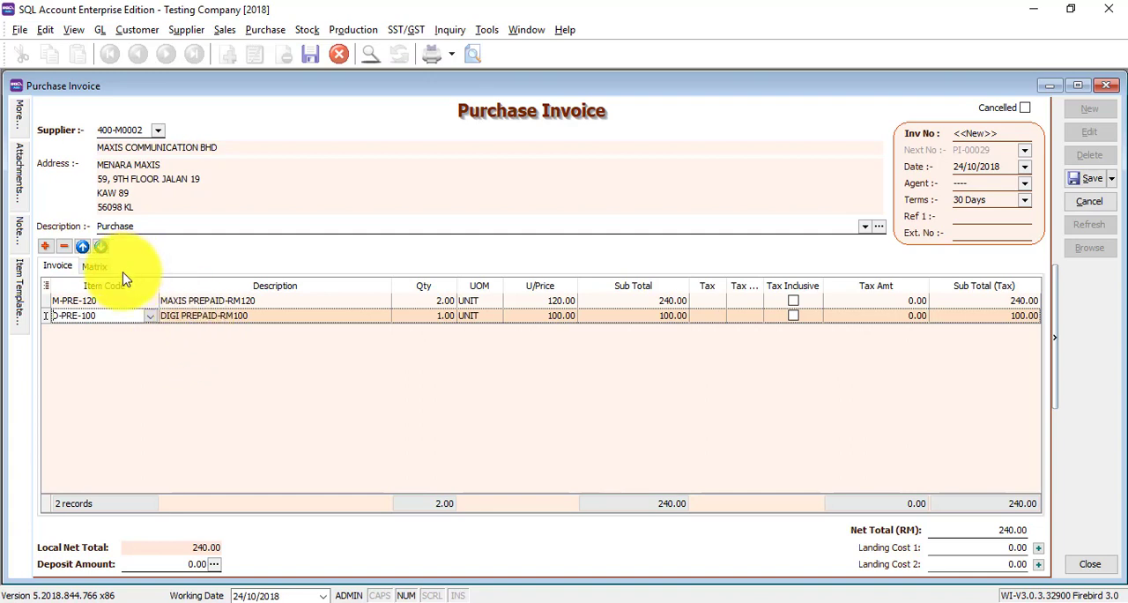
left_click(82, 315)
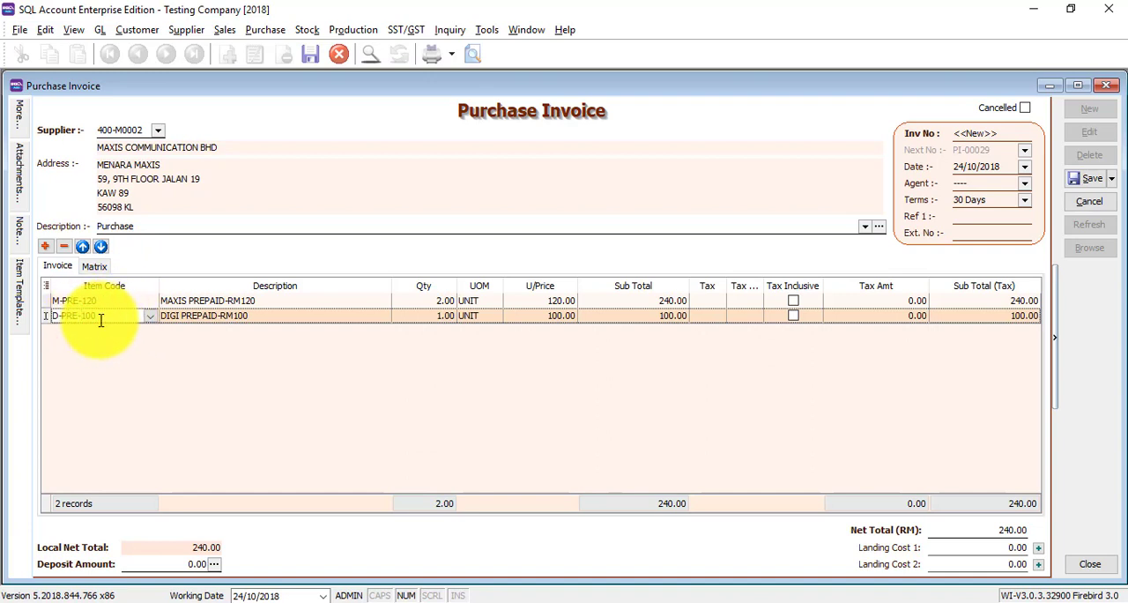
- Delete the DIGI PREPAID-RM100 and MAXIS PREPAID-RM120 lines from the purchase invoice
left_click(64, 246)
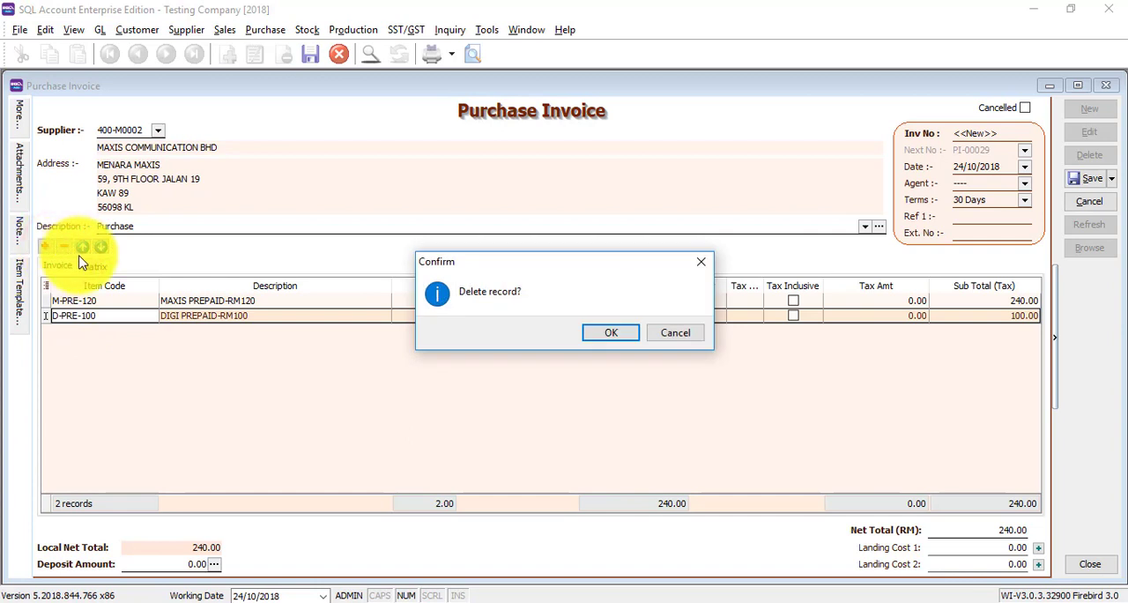
left_click(599, 333)
left_click(55, 305)
left_click(63, 246)
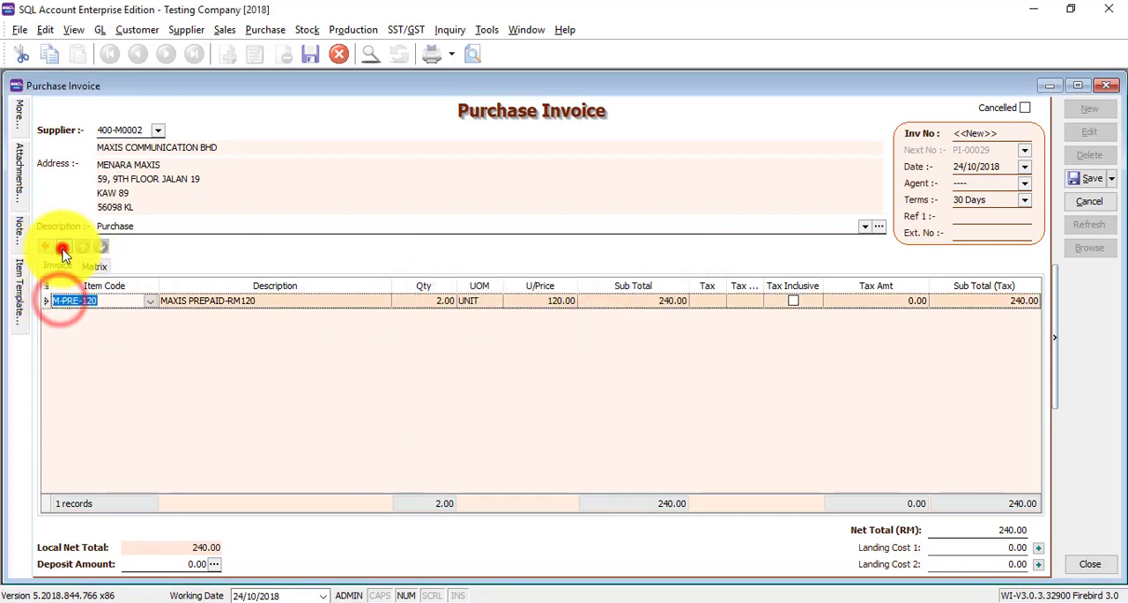
left_click(601, 334)
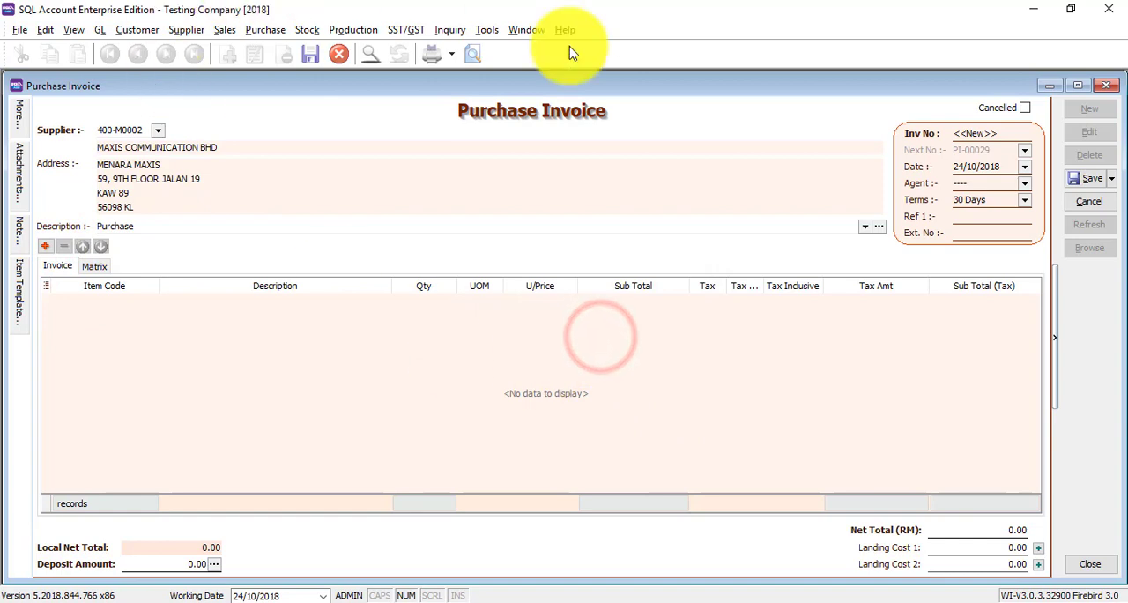
- Transfer both DIGI PREPAID-RM100 items from the supplier's goods received document into the purchase invoice
right_click(526, 119)
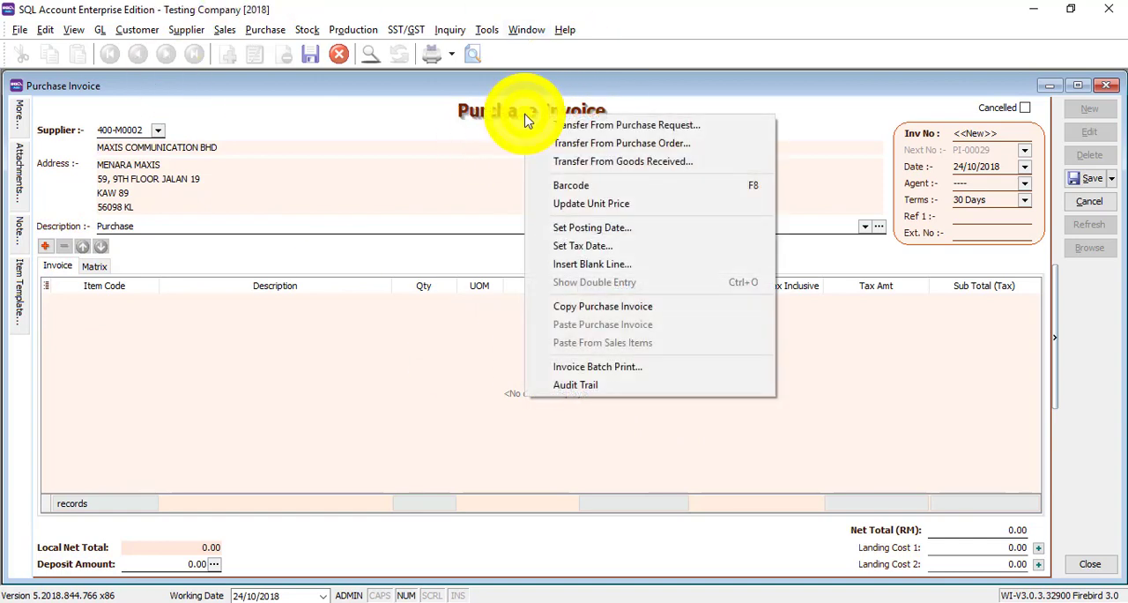
left_click(586, 162)
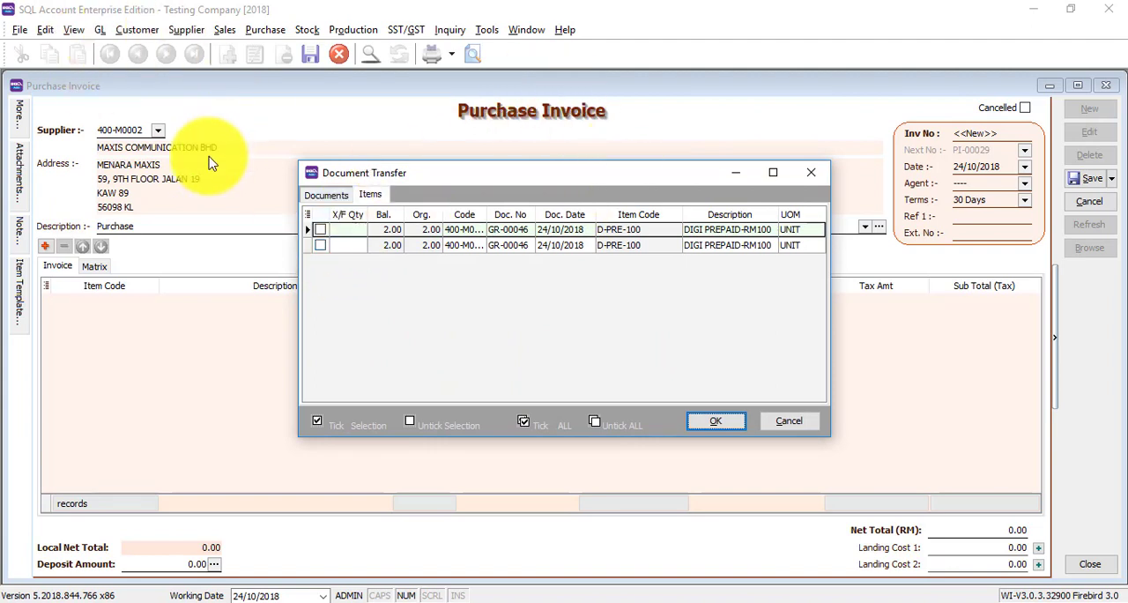
left_click(321, 246)
left_click(318, 230)
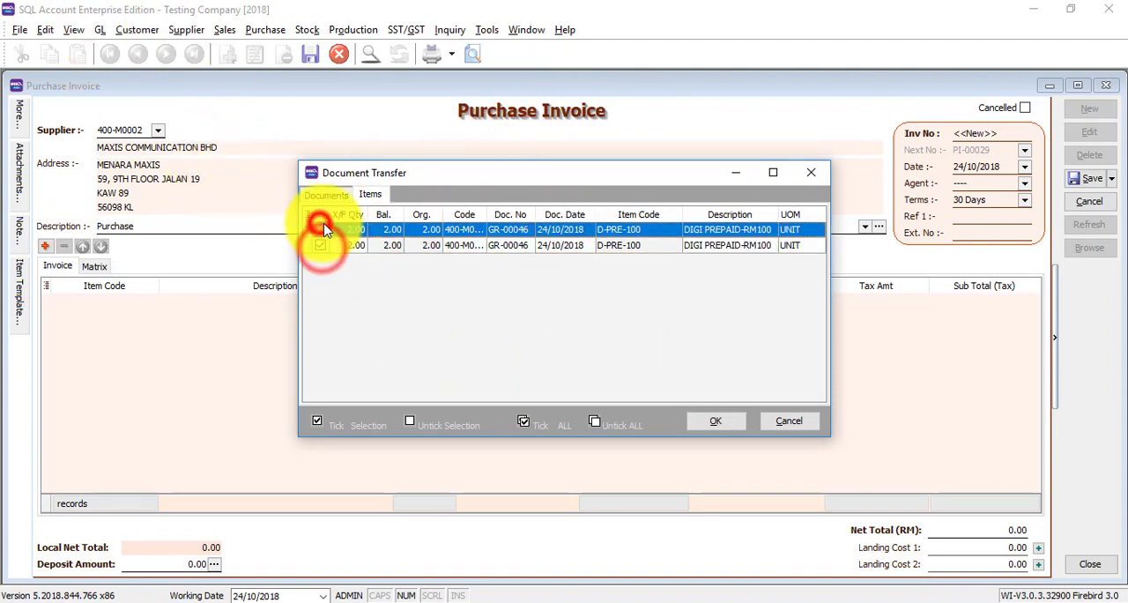
left_click(721, 424)
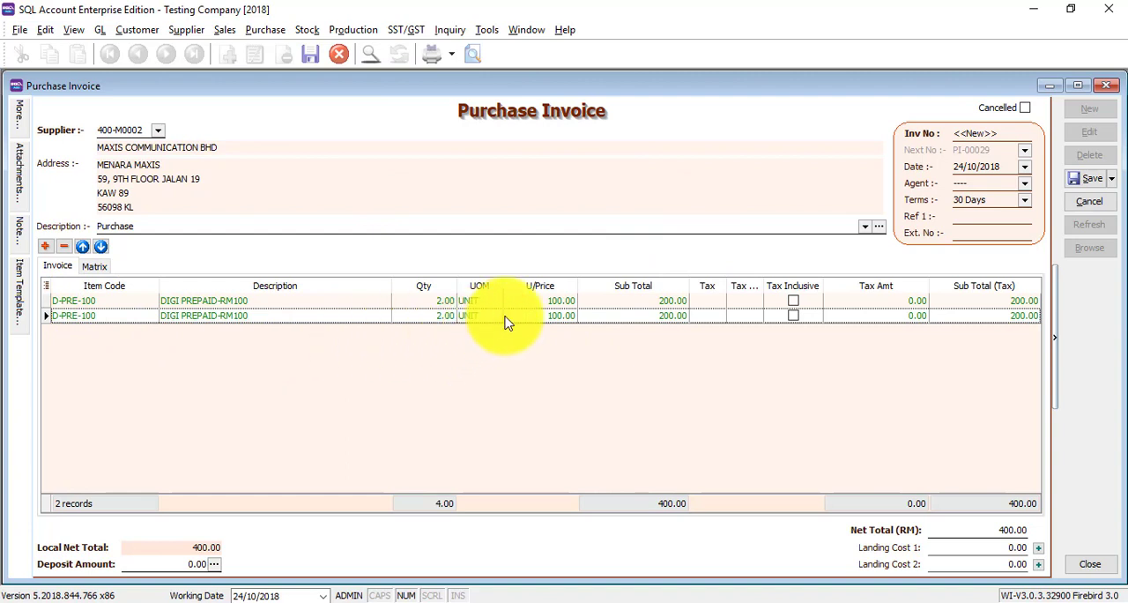
- Examine the purchase invoice's additional details and its attachments area
left_click(20, 111)
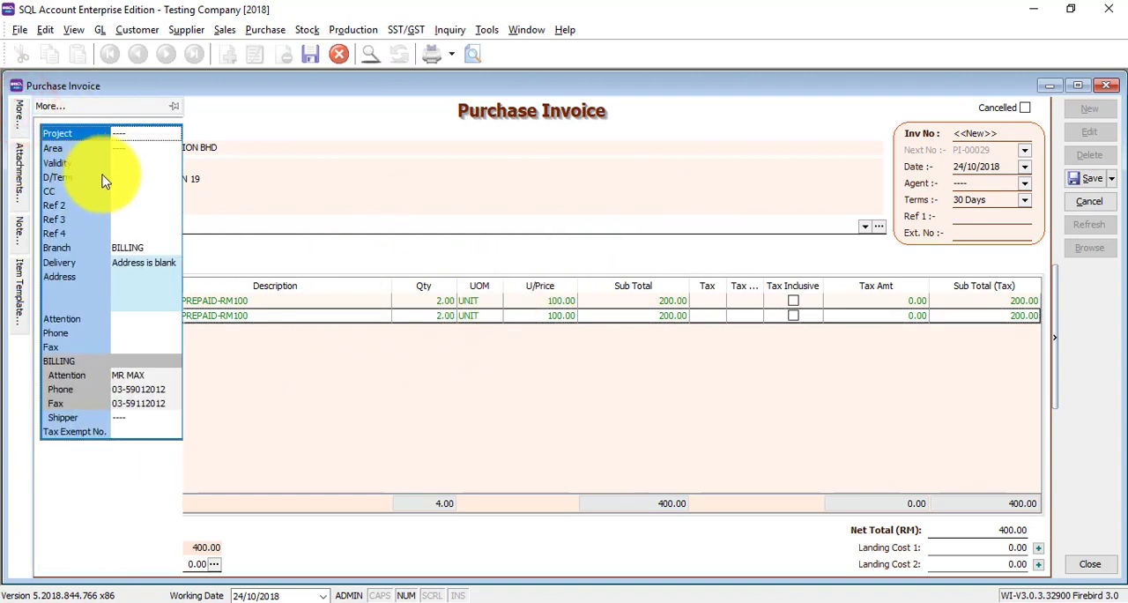
left_click(20, 192)
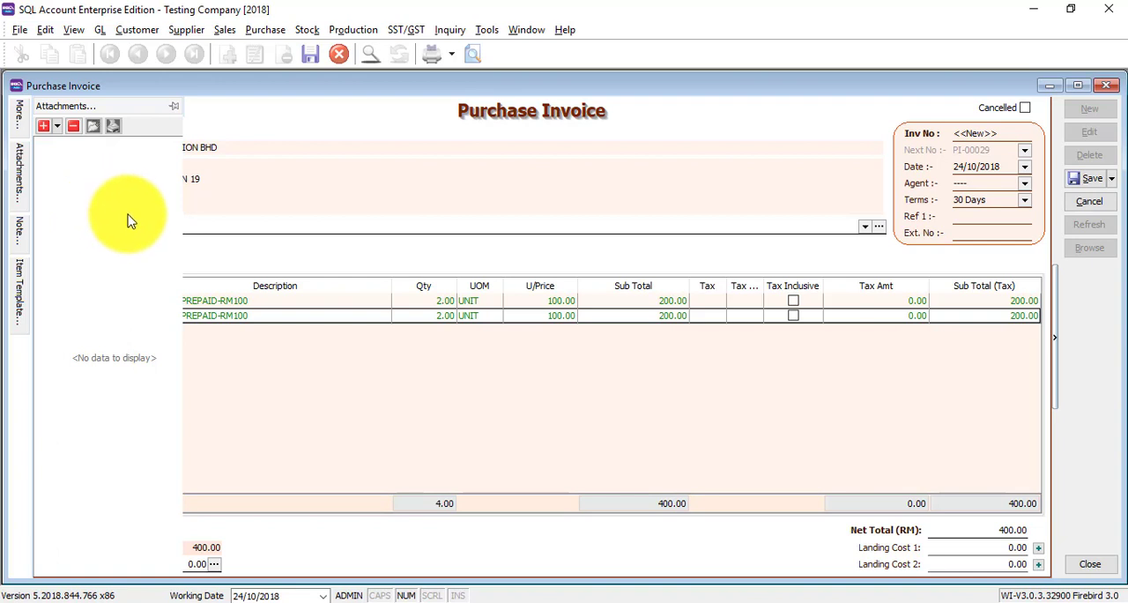
left_click(638, 122)
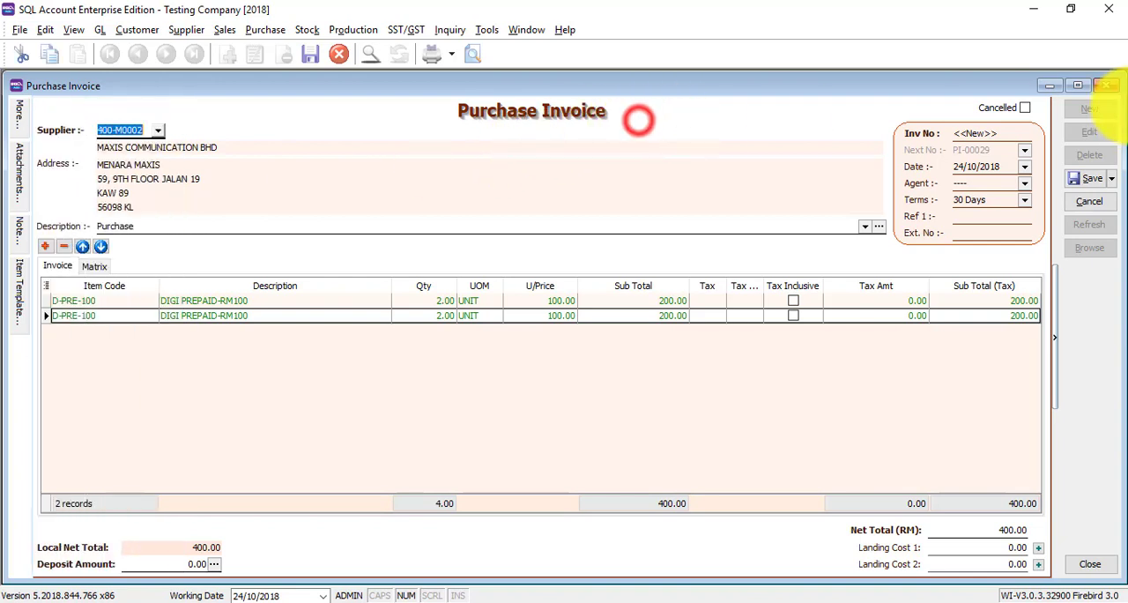
- Save the purchase invoice and review its double entry postings, closing the invoice when done
left_click(1092, 178)
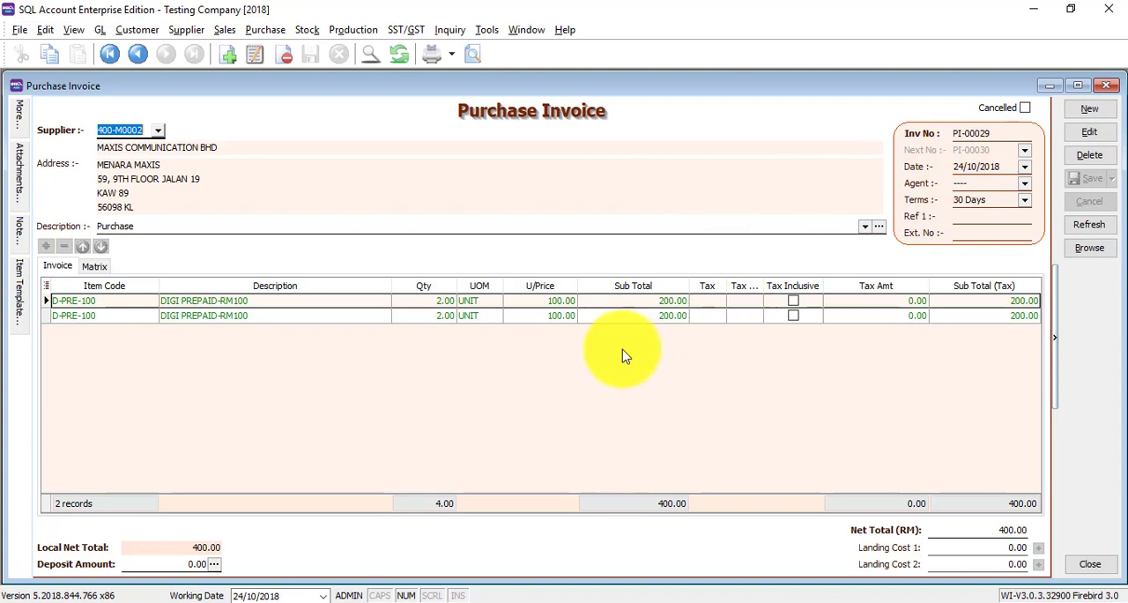
right_click(713, 118)
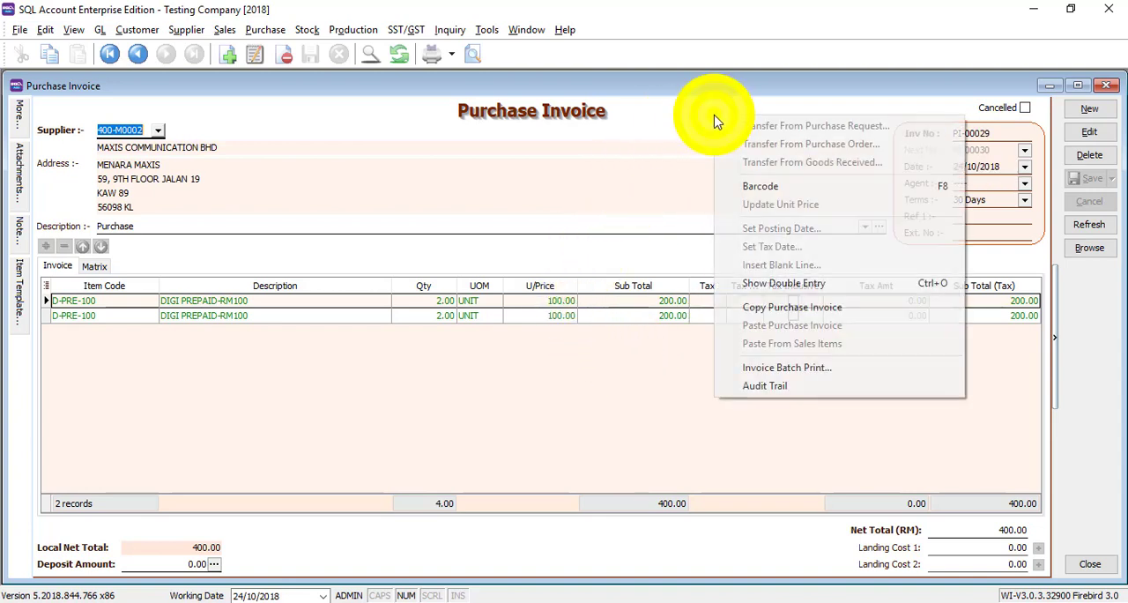
left_click(800, 287)
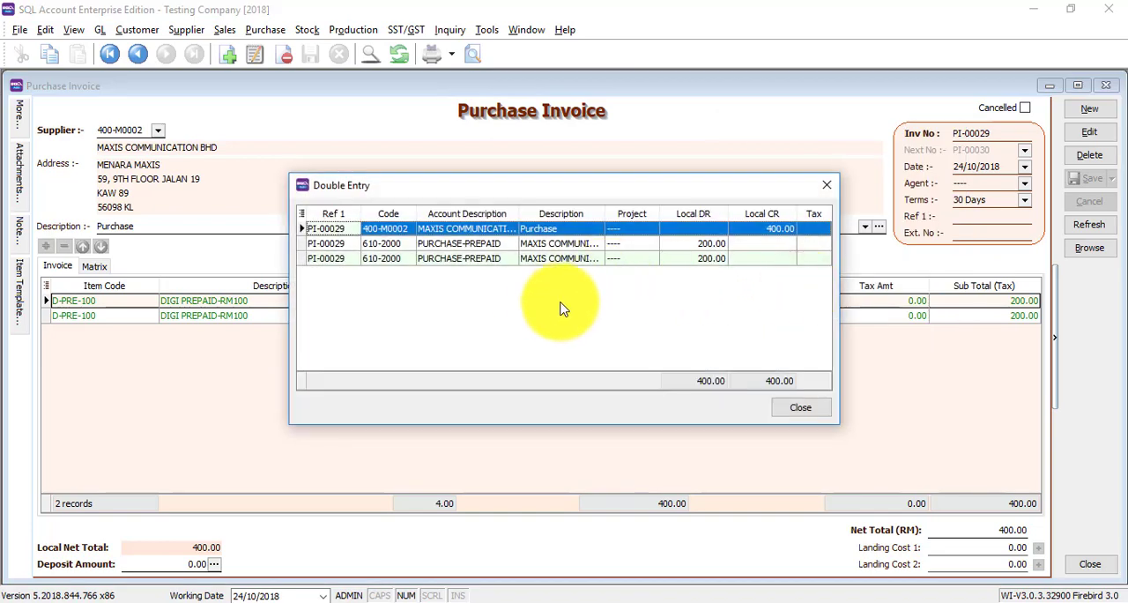
left_click(337, 246)
left_click(328, 259)
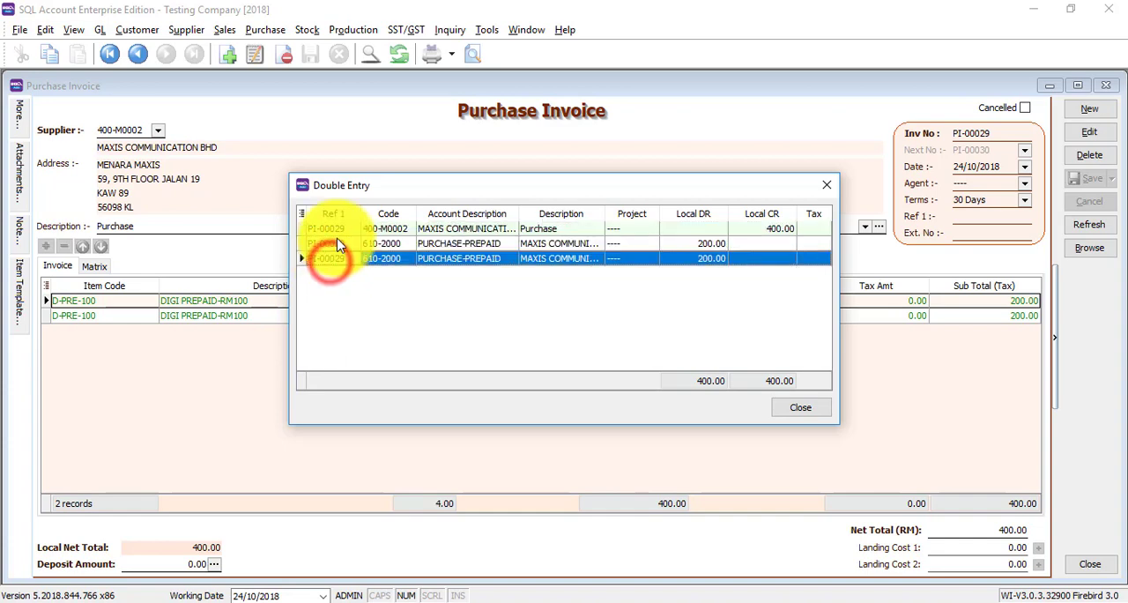
left_click(339, 231)
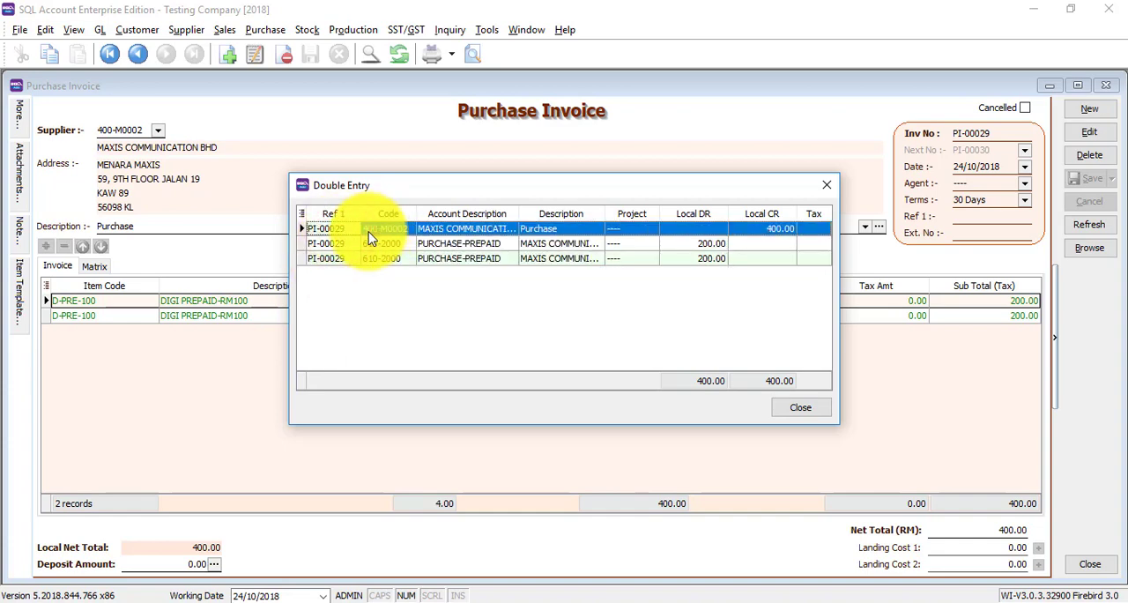
left_click(825, 185)
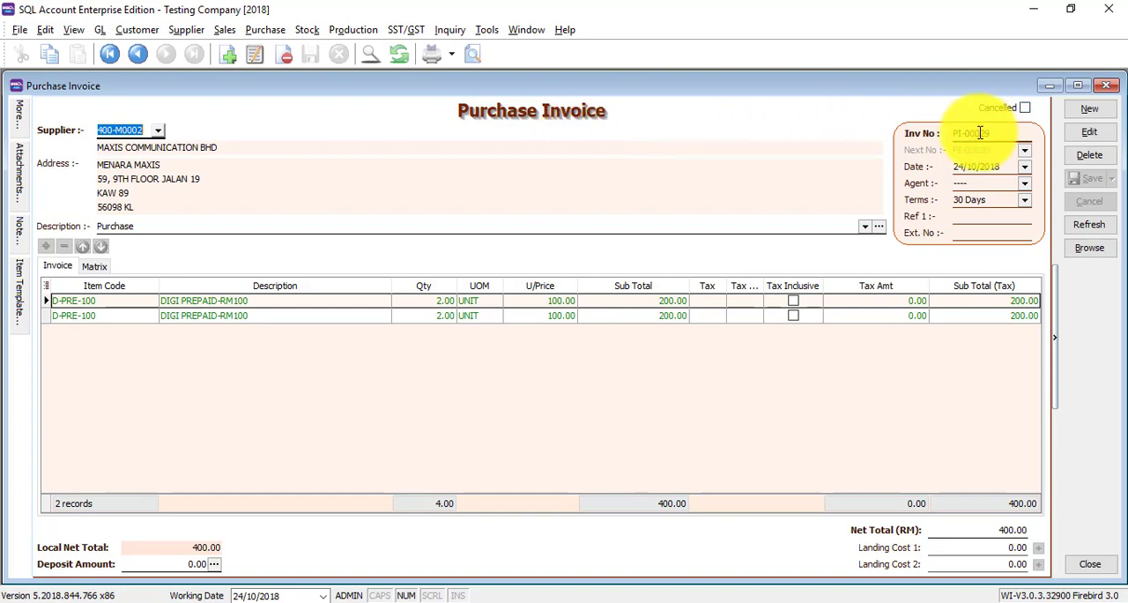
left_click(1105, 84)
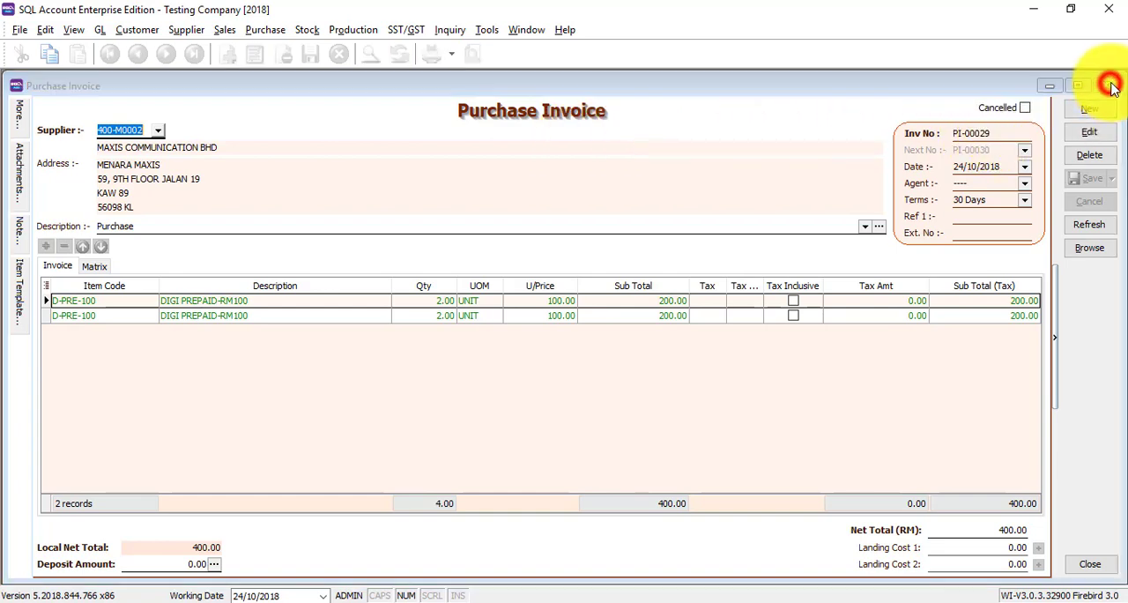
- Filter the supplier invoices by an invoice number containing 29 and view the matching MAXIS COMMUNICATION BHD invoice's details
left_click(321, 295)
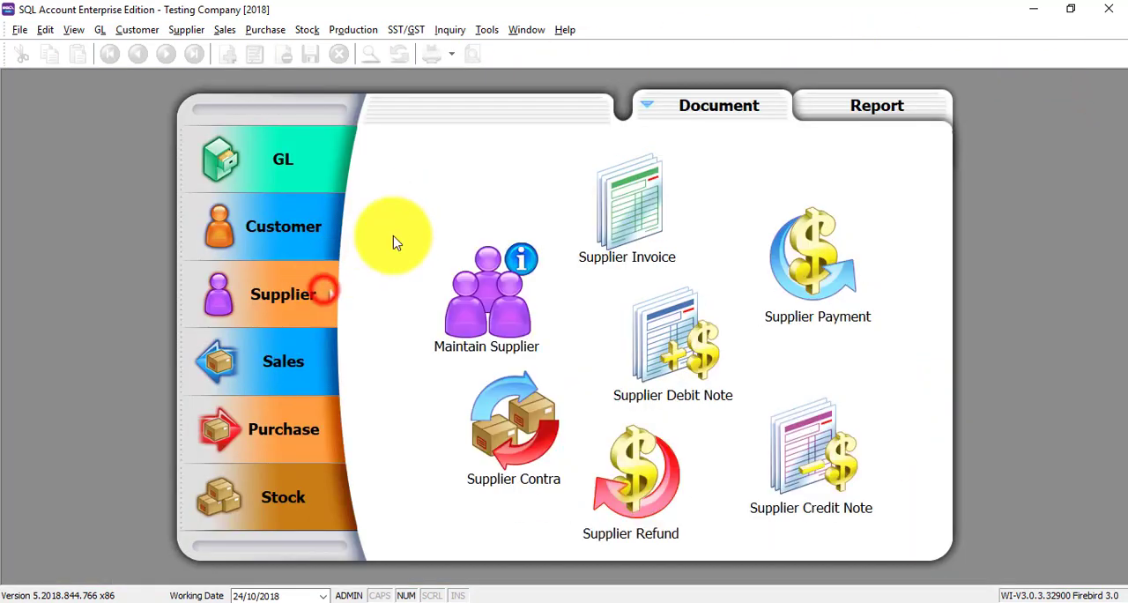
left_click(631, 195)
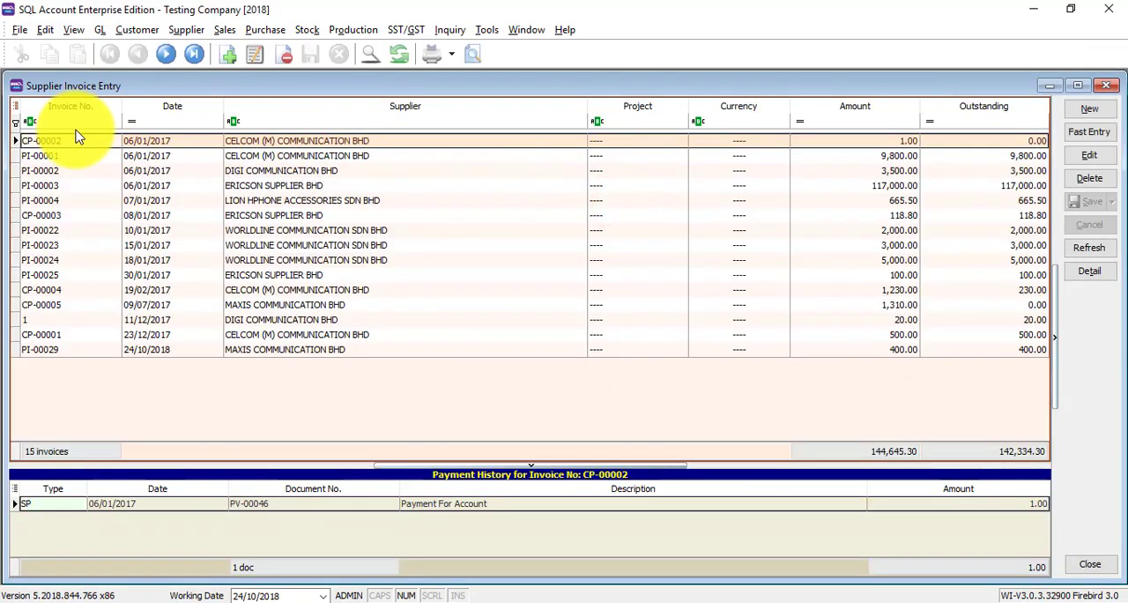
left_click(81, 126)
type("29")
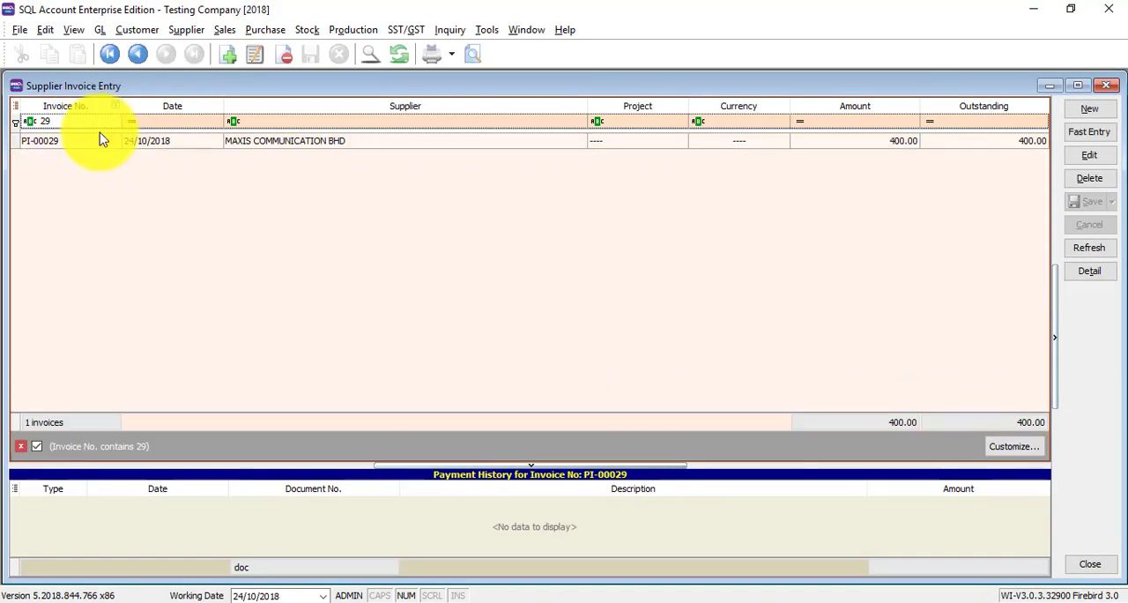
double_click(92, 142)
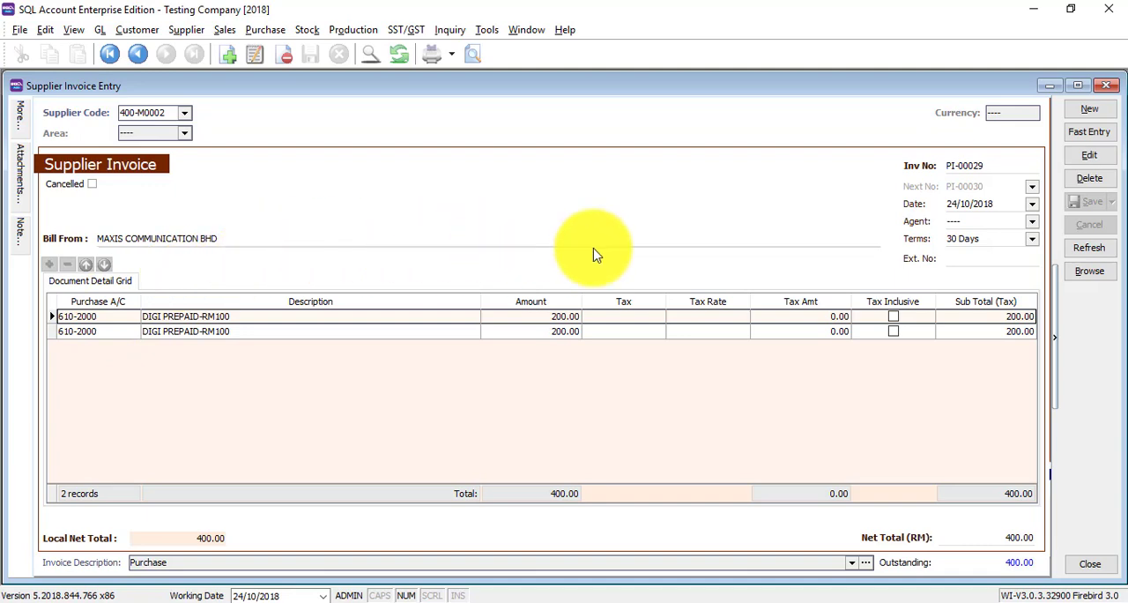
left_click(1106, 87)
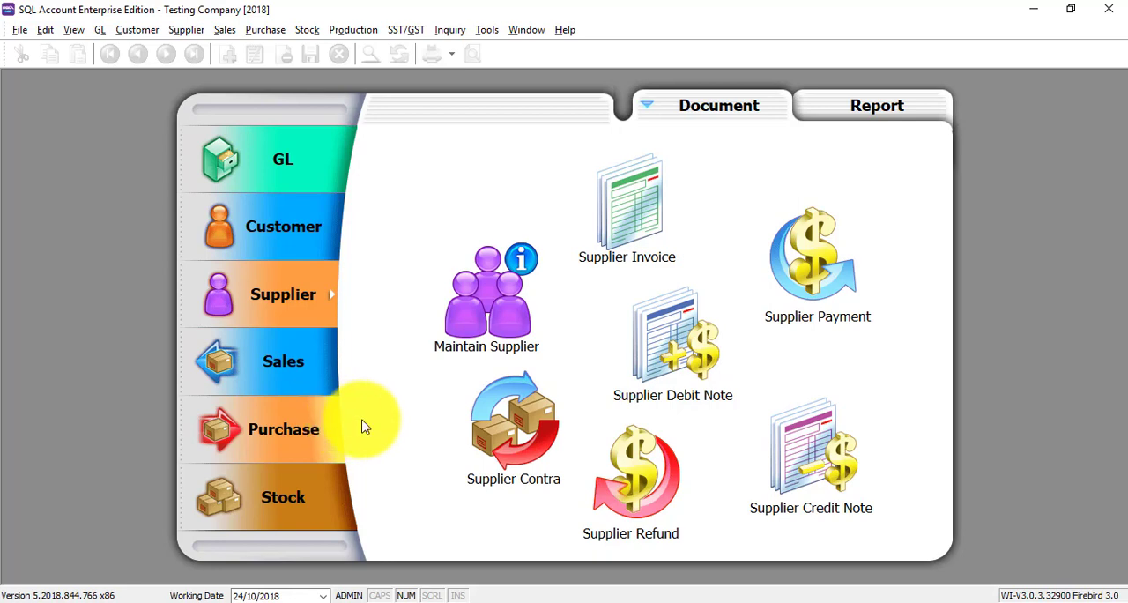
left_click(433, 599)
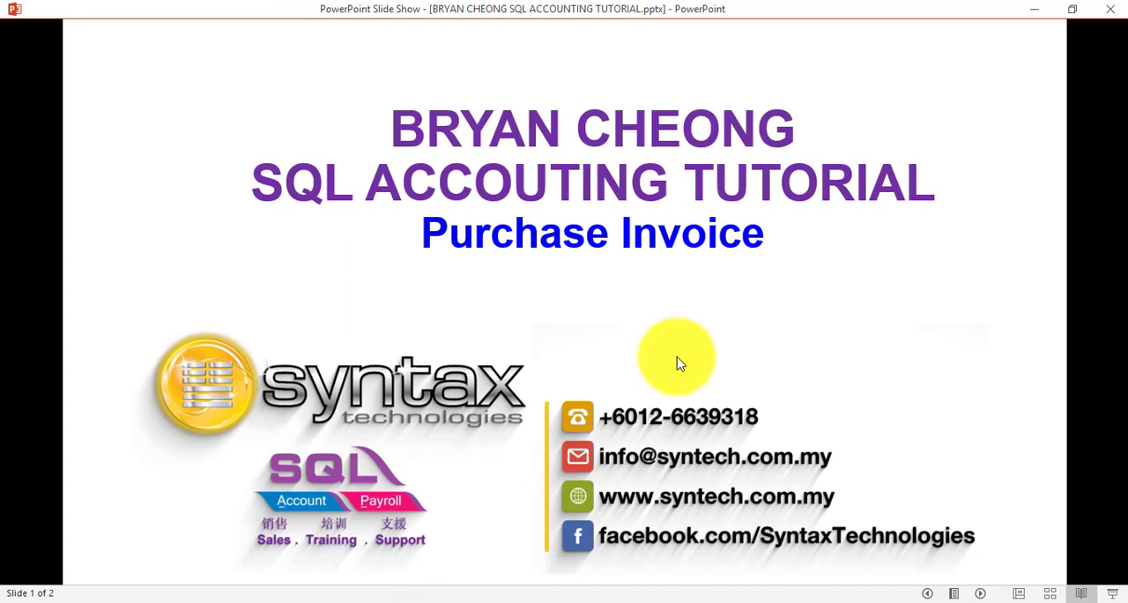
left_click(678, 363)
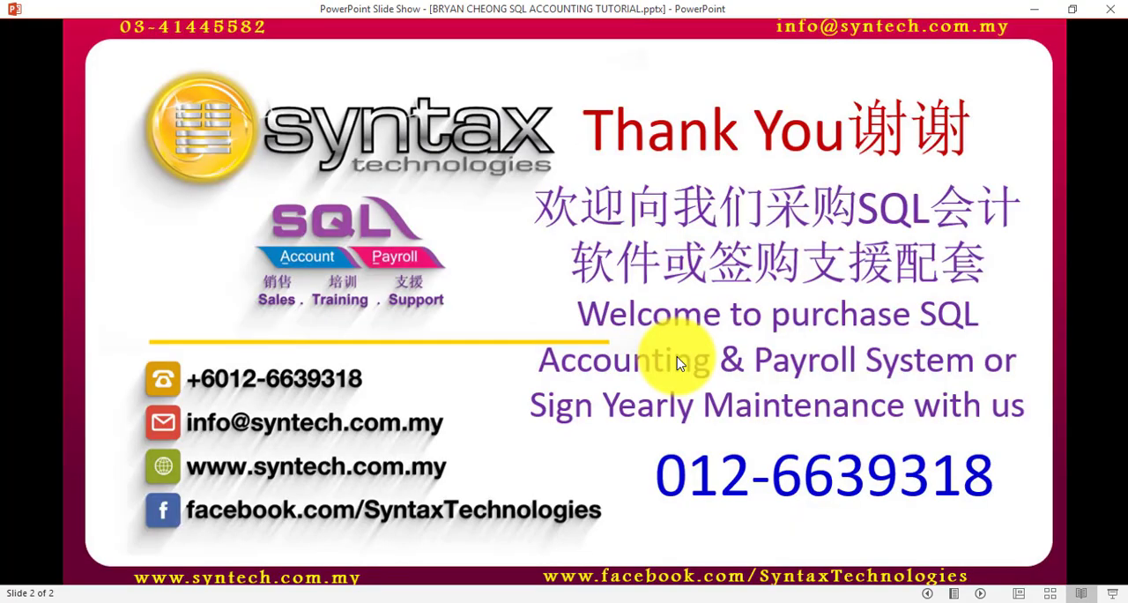